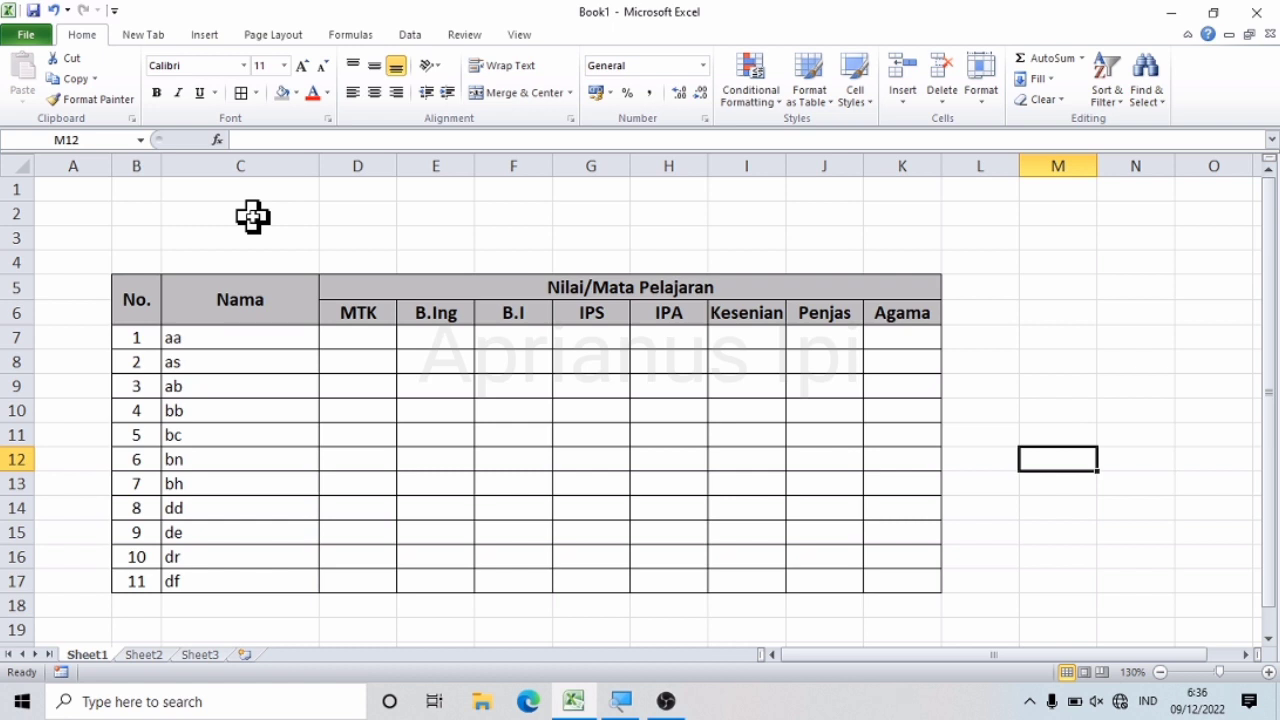
# Enter test scores 80, 90 and 100 in D11:D13
pyautogui.click(1144, 558)
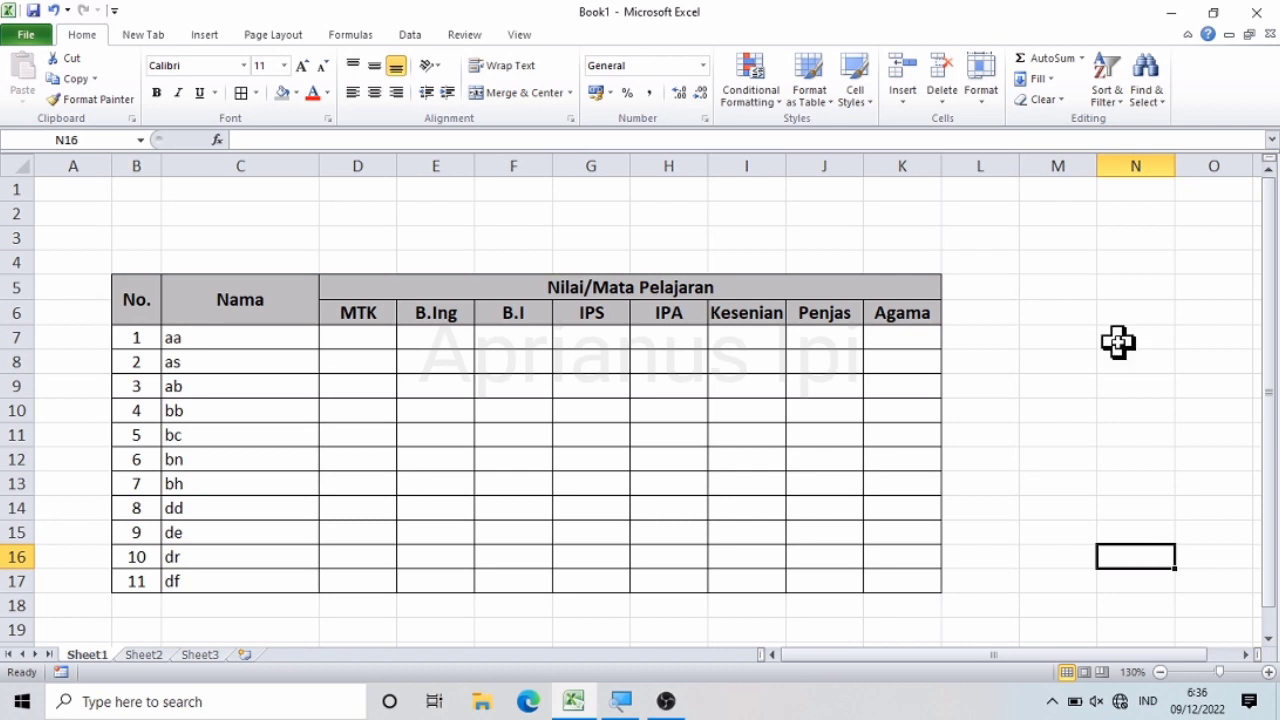
pyautogui.click(1053, 611)
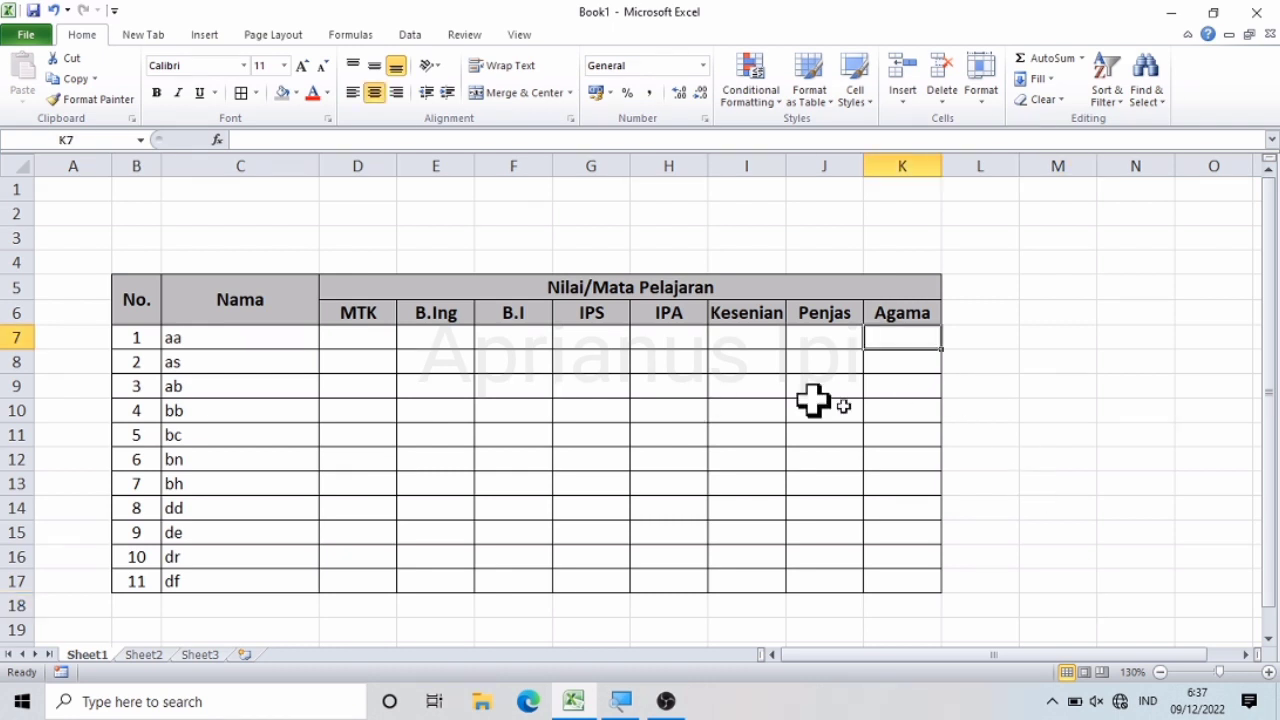
pyautogui.click(1026, 452)
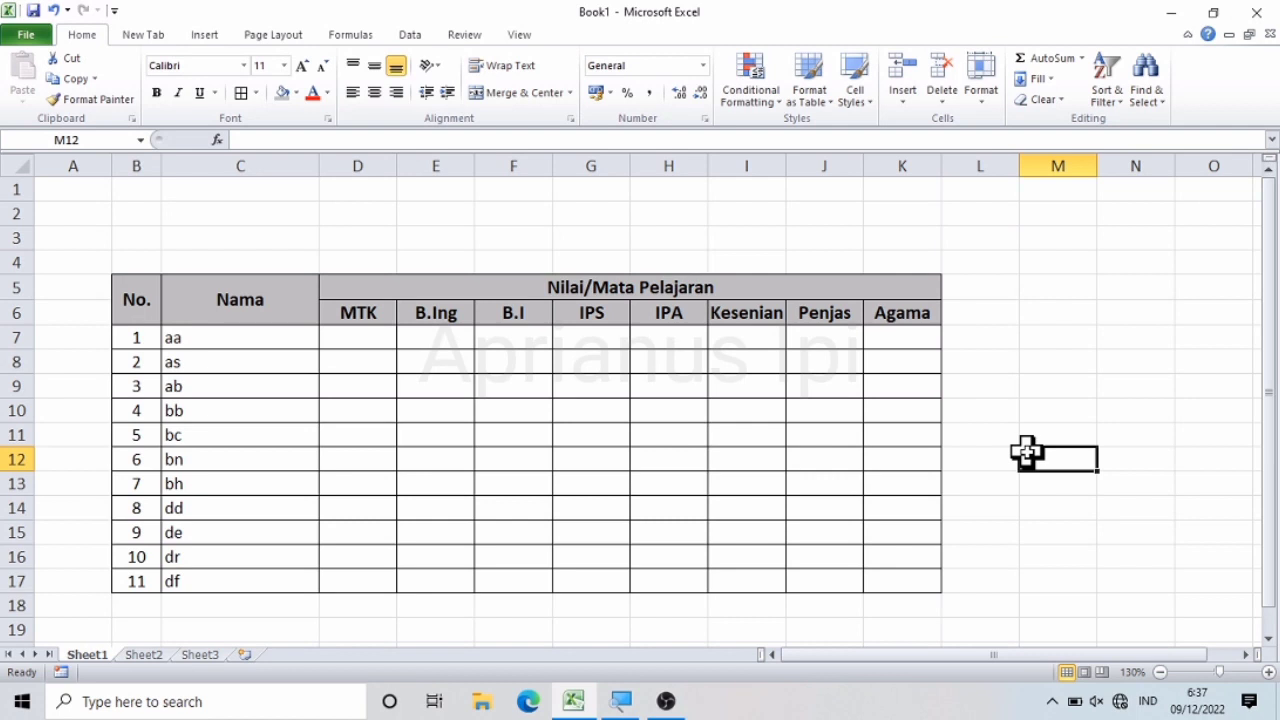
pyautogui.click(563, 486)
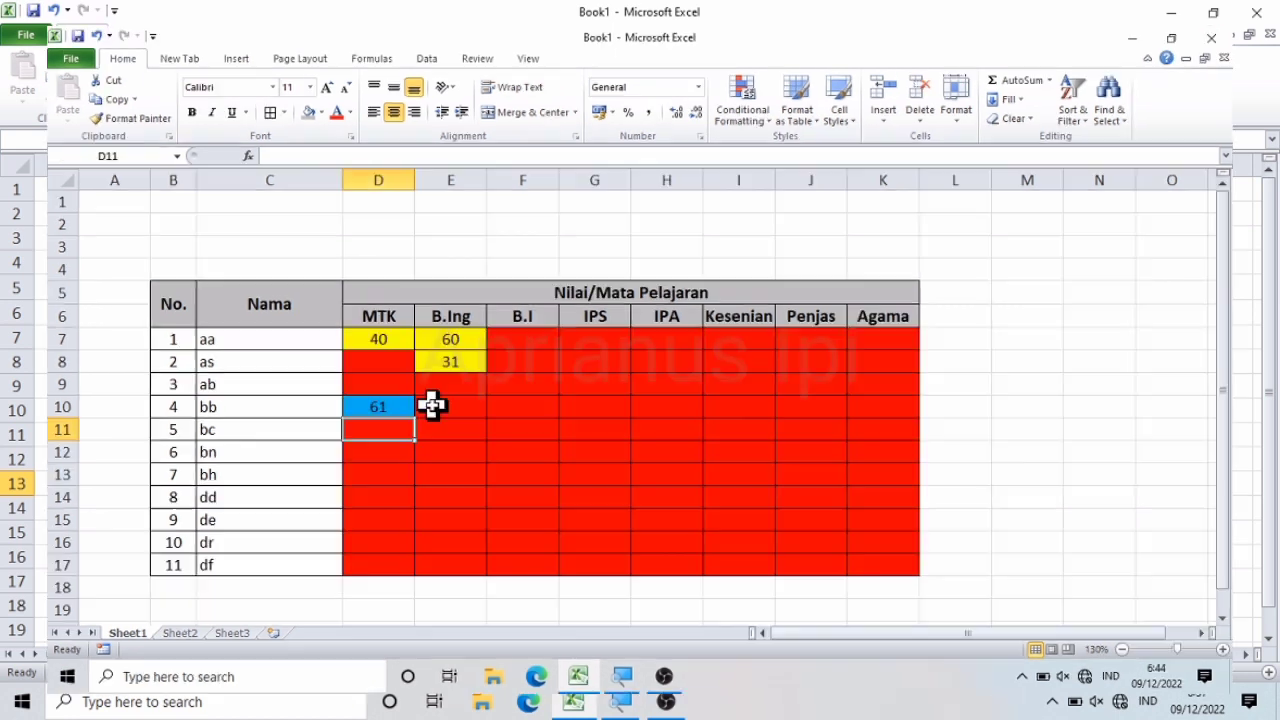
pyautogui.write('80')
pyautogui.press('Return')
pyautogui.write('90')
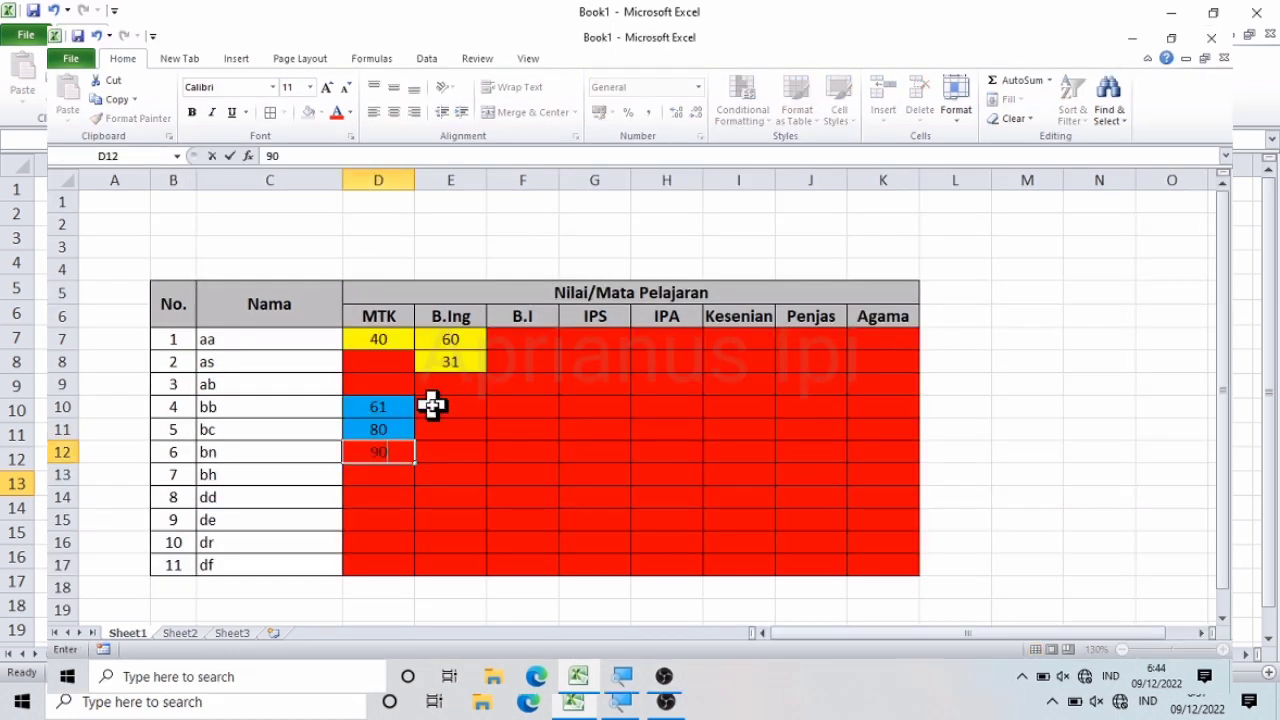
pyautogui.press('Return')
pyautogui.write('100')
pyautogui.press('Return')
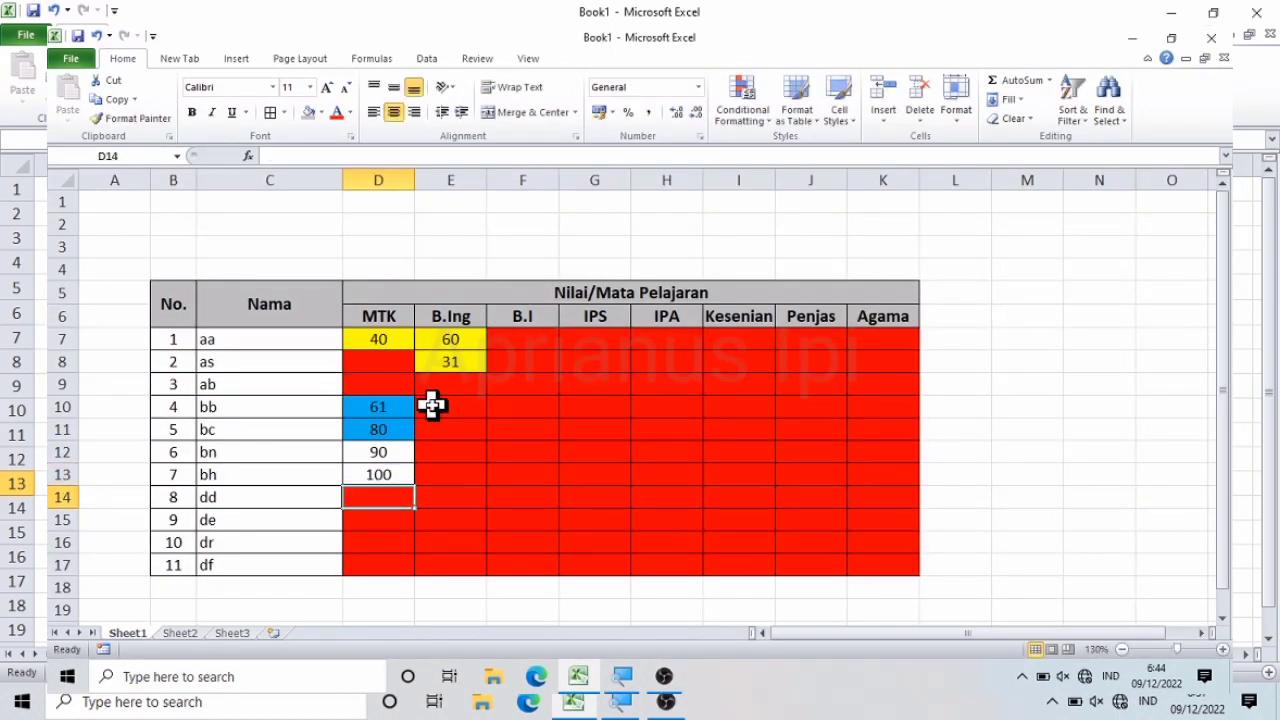
# Enter 88 in H10 and 50 in G12, with 50 showing yellow
pyautogui.click(651, 406)
pyautogui.write('88')
pyautogui.press('Return')
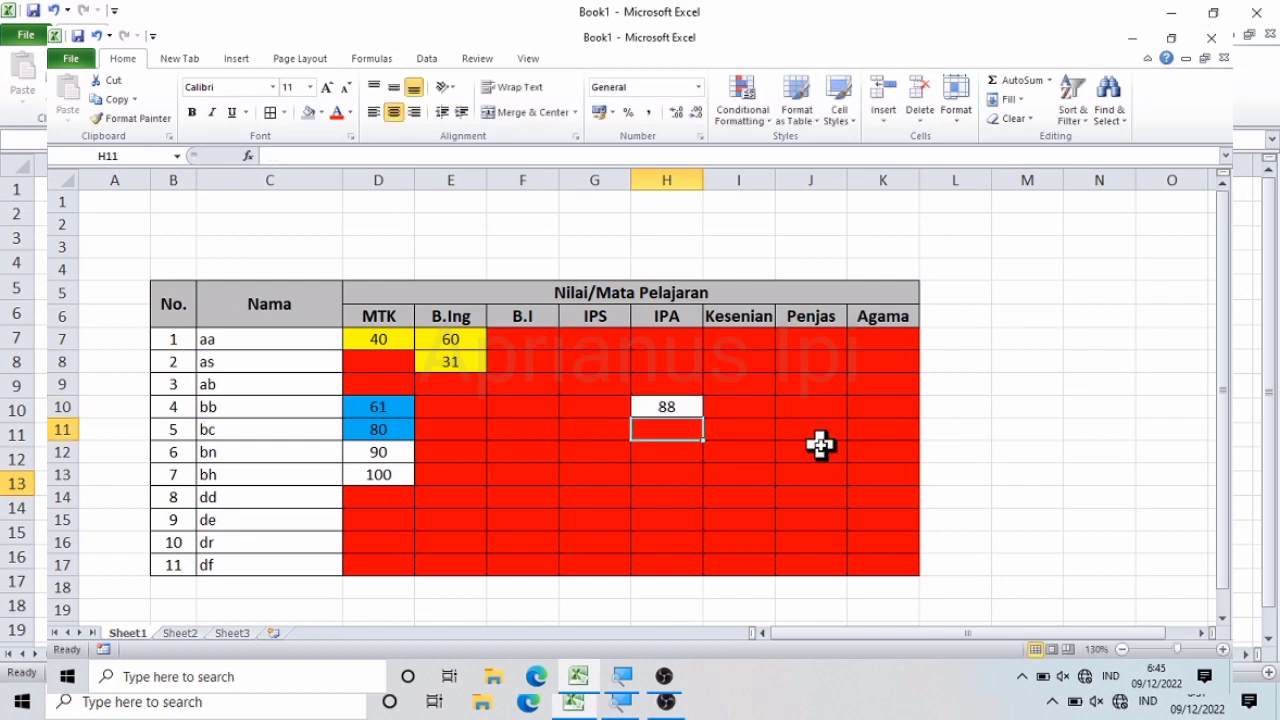
pyautogui.click(577, 451)
pyautogui.write('50')
pyautogui.press('Return')
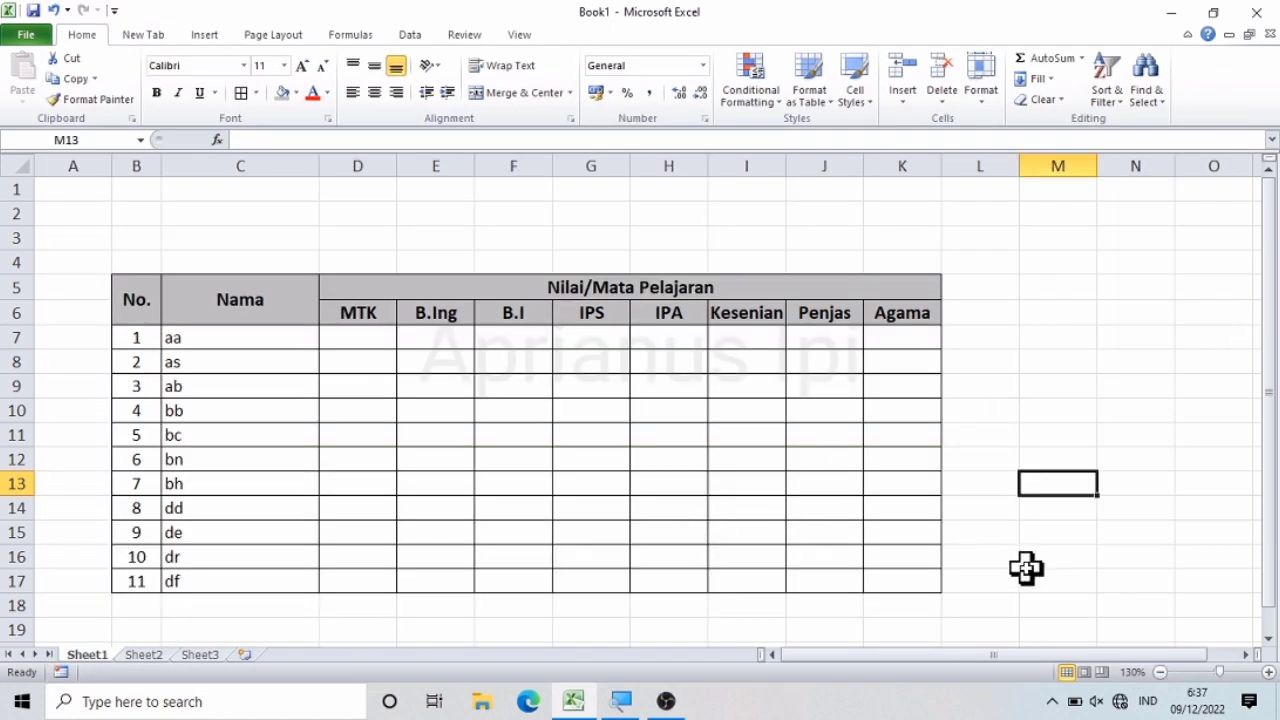
pyautogui.click(1027, 562)
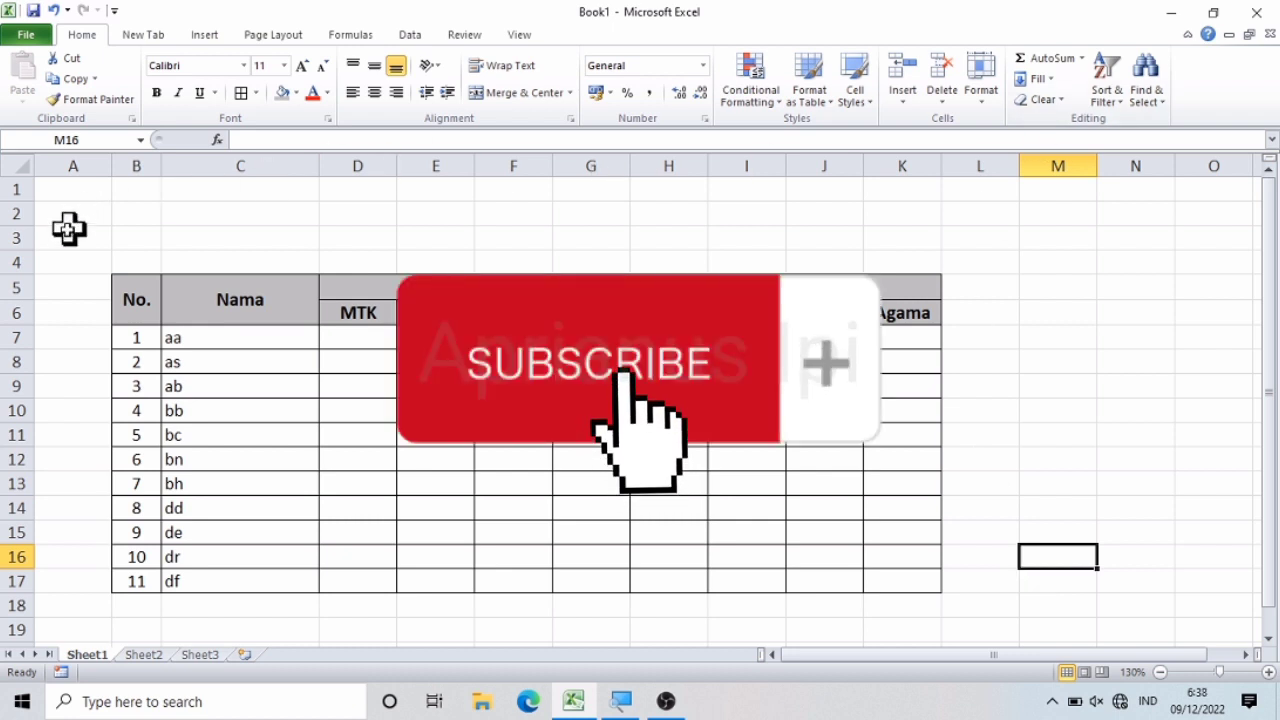
pyautogui.click(88, 557)
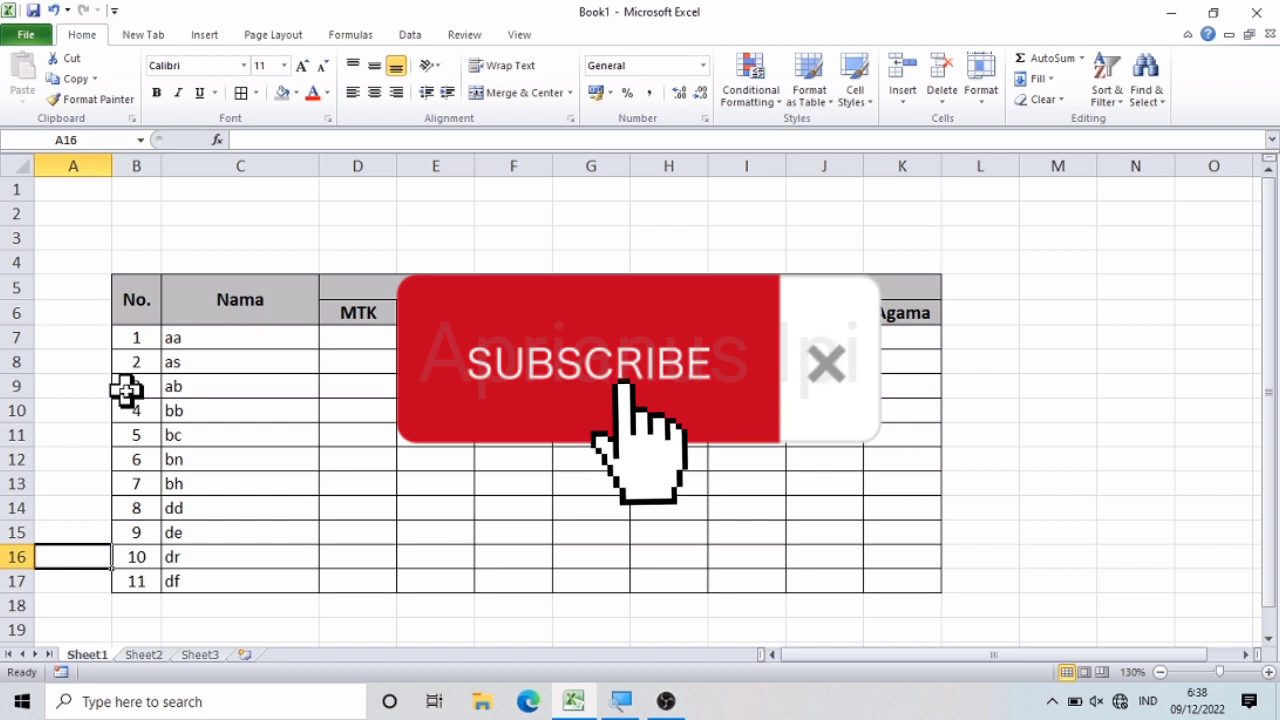
pyautogui.click(106, 240)
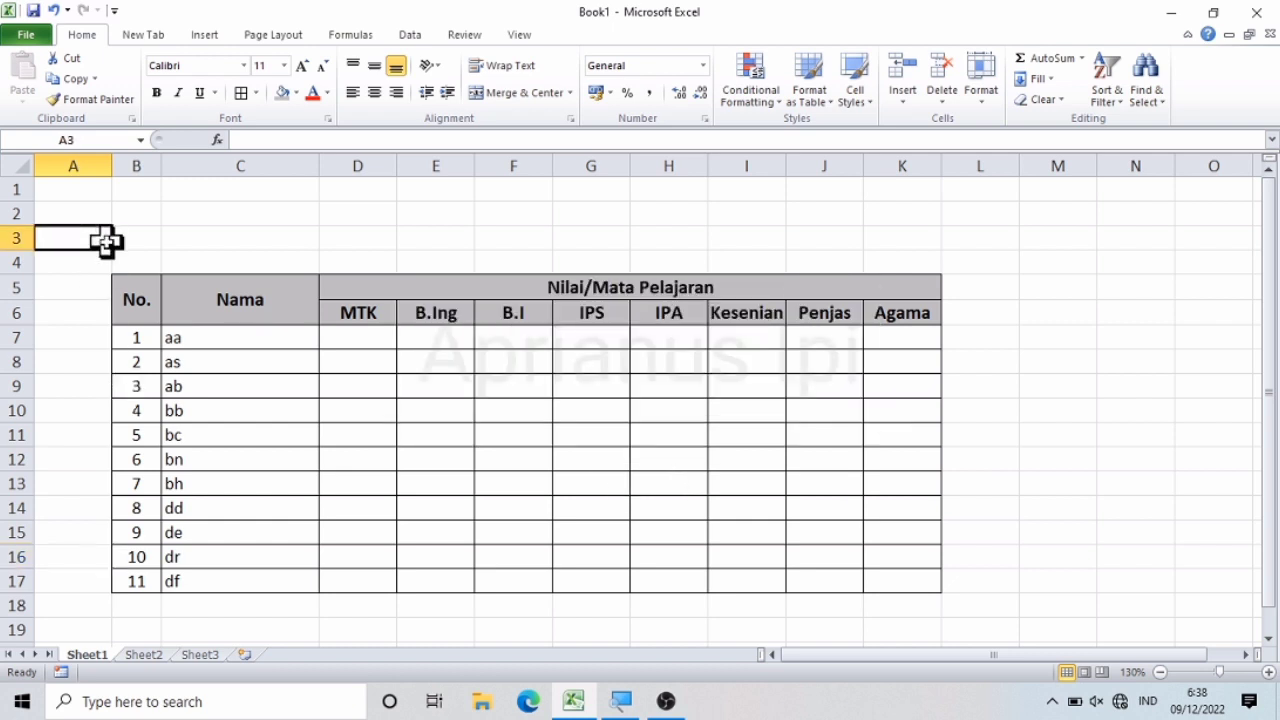
pyautogui.click(434, 429)
pyautogui.press('Left')
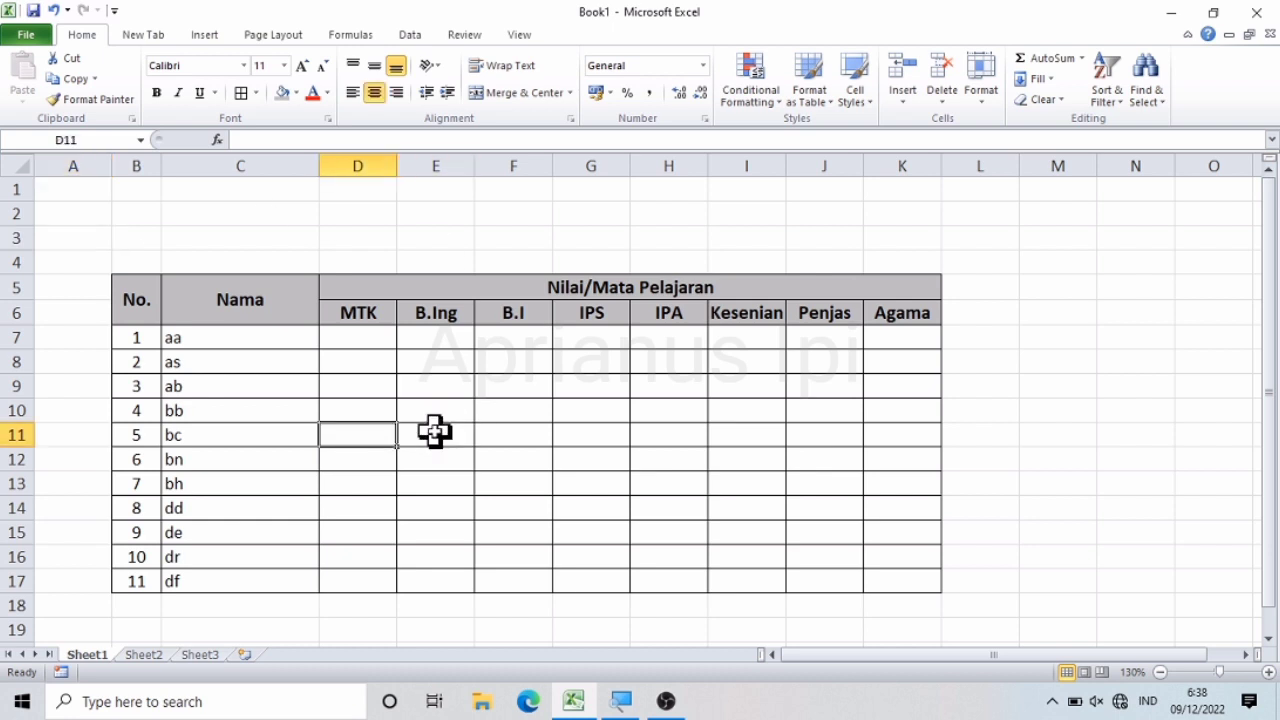
pyautogui.press('Up')
pyautogui.press('Up')
pyautogui.press('Up')
pyautogui.press('Up')
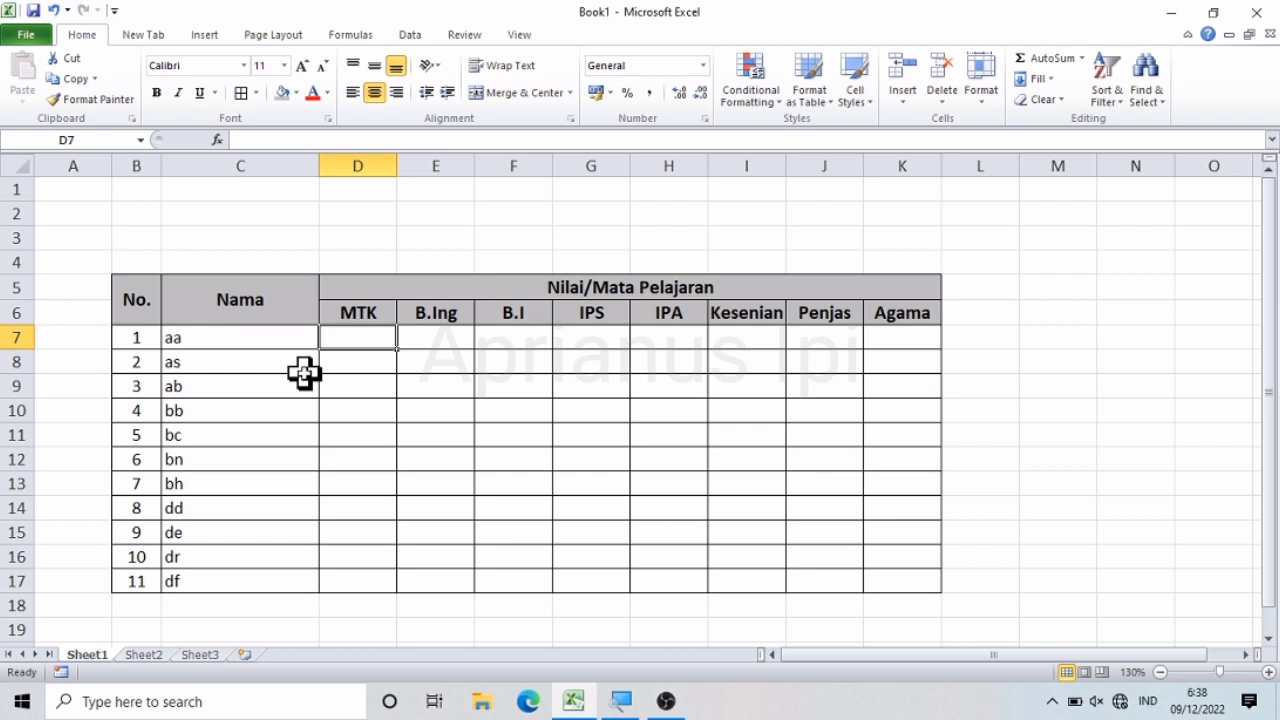
# Extend the selection from D7 across to column K and down to row 17
pyautogui.hotkey('shift', 'Right')
pyautogui.hotkey('shift', 'Right')
pyautogui.hotkey('shift', 'Right')
pyautogui.hotkey('shift', 'Right')
pyautogui.hotkey('shift', 'Right')
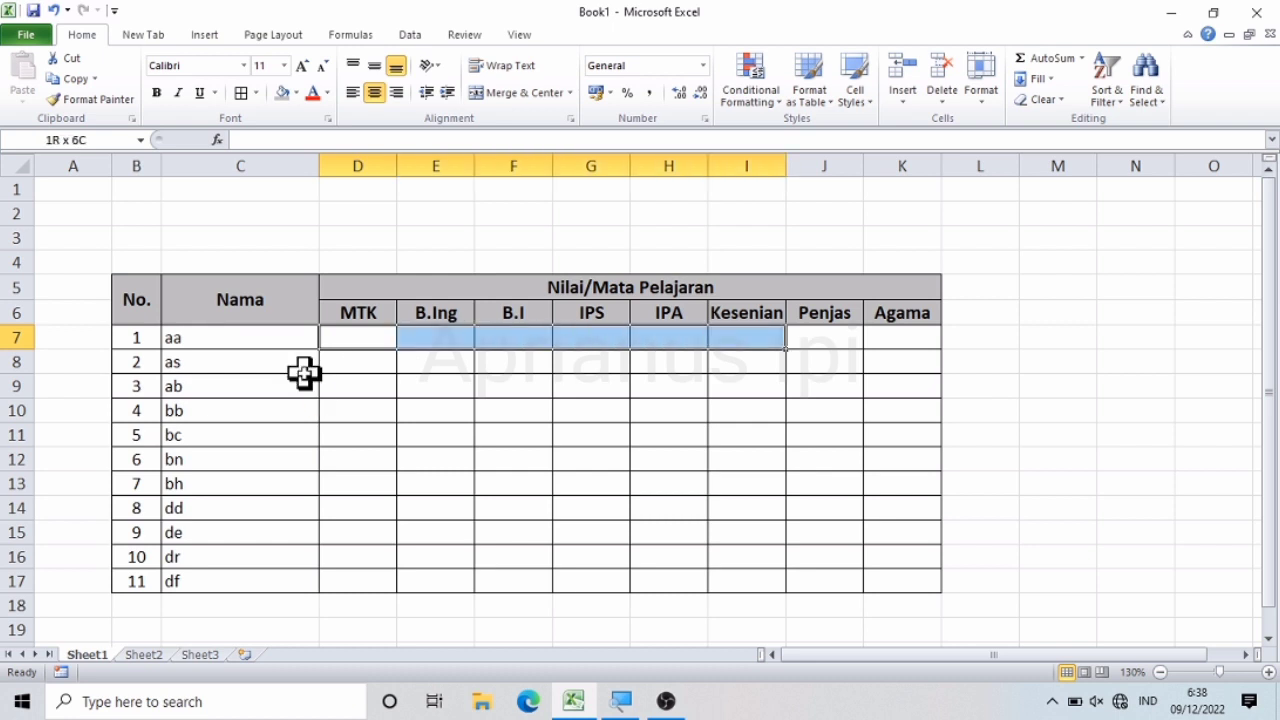
pyautogui.hotkey('shift', 'Right')
pyautogui.hotkey('shift', 'Right')
pyautogui.hotkey('shift', 'Down')
pyautogui.hotkey('shift', 'Down')
pyautogui.hotkey('shift', 'Down')
pyautogui.hotkey('shift', 'Down')
pyautogui.hotkey('shift', 'Down')
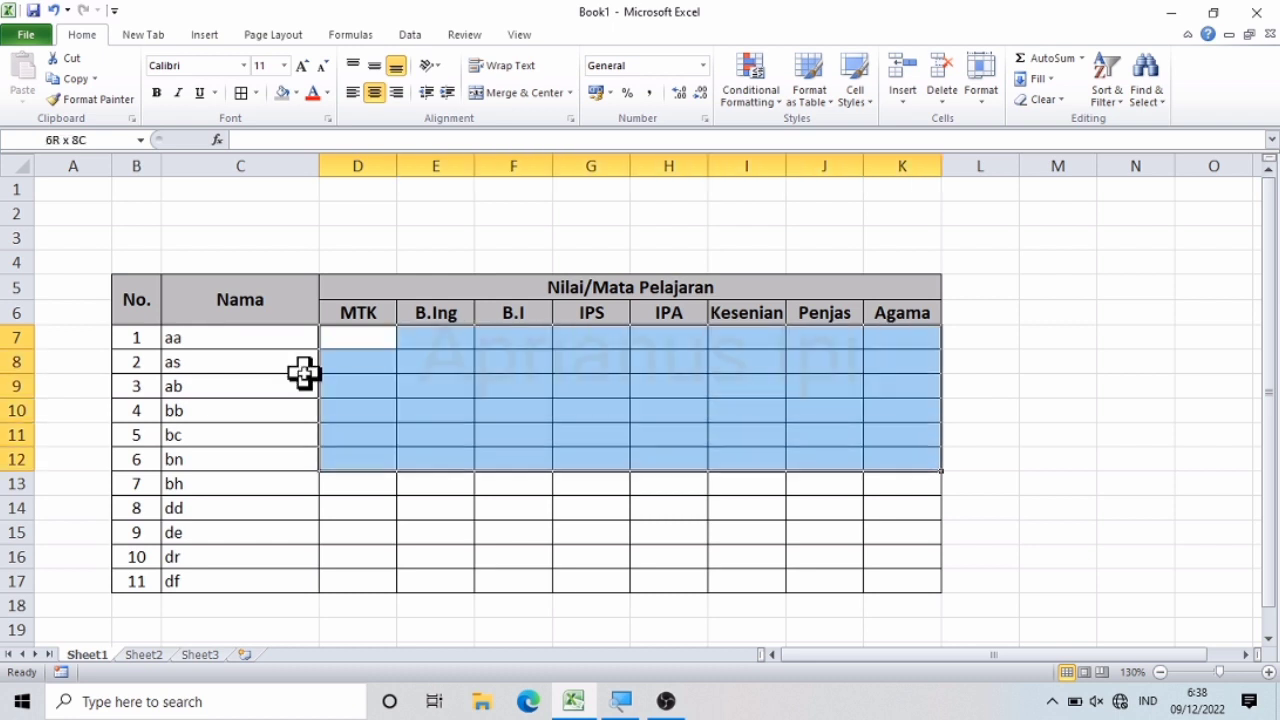
pyautogui.hotkey('shift', 'Down')
pyautogui.hotkey('shift', 'Down')
pyautogui.hotkey('shift', 'Down')
pyautogui.hotkey('shift', 'Down')
pyautogui.hotkey('shift', 'Down')
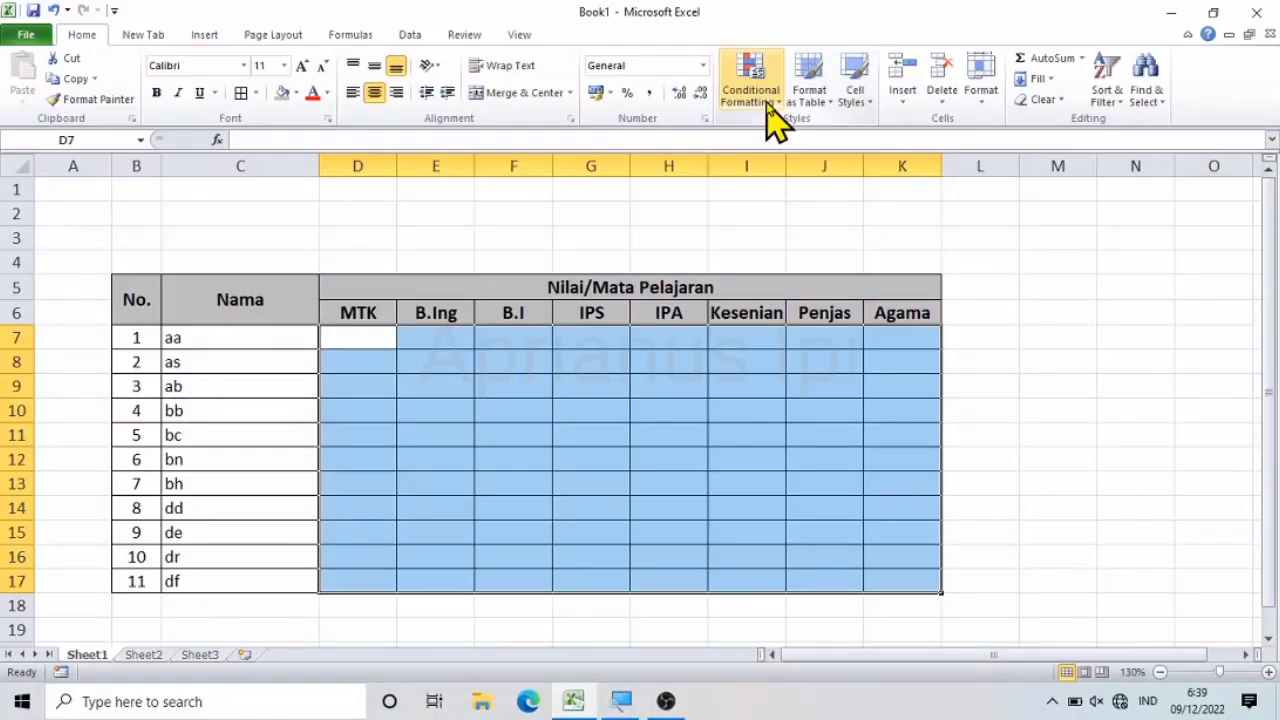
# Start a new conditional formatting rule: 'Format only cells that contain', Cell Value between
pyautogui.click(766, 104)
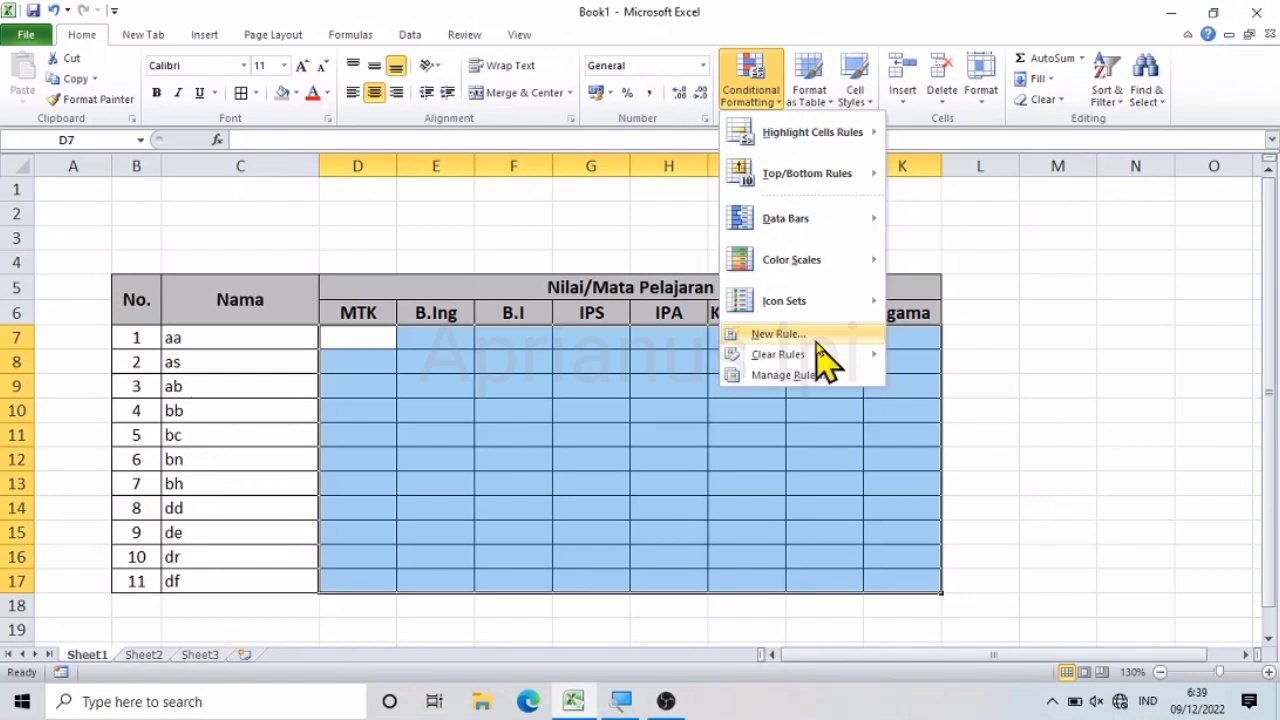
pyautogui.click(817, 338)
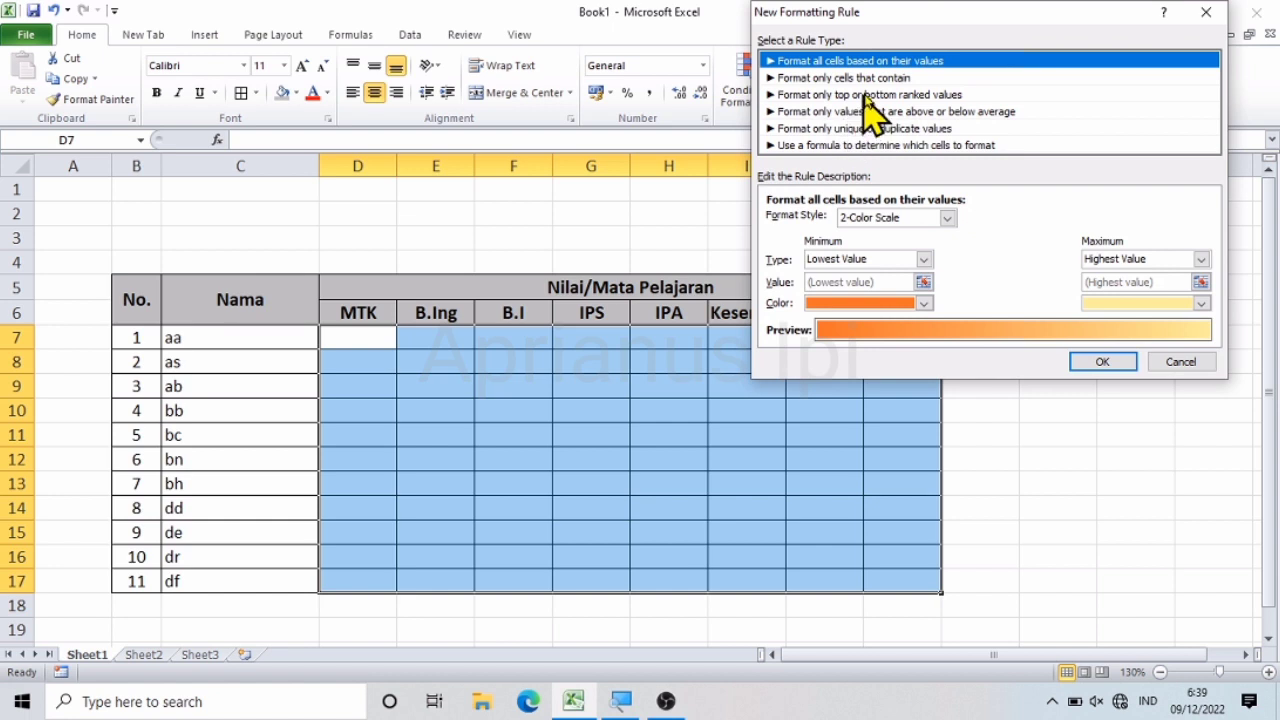
pyautogui.click(935, 80)
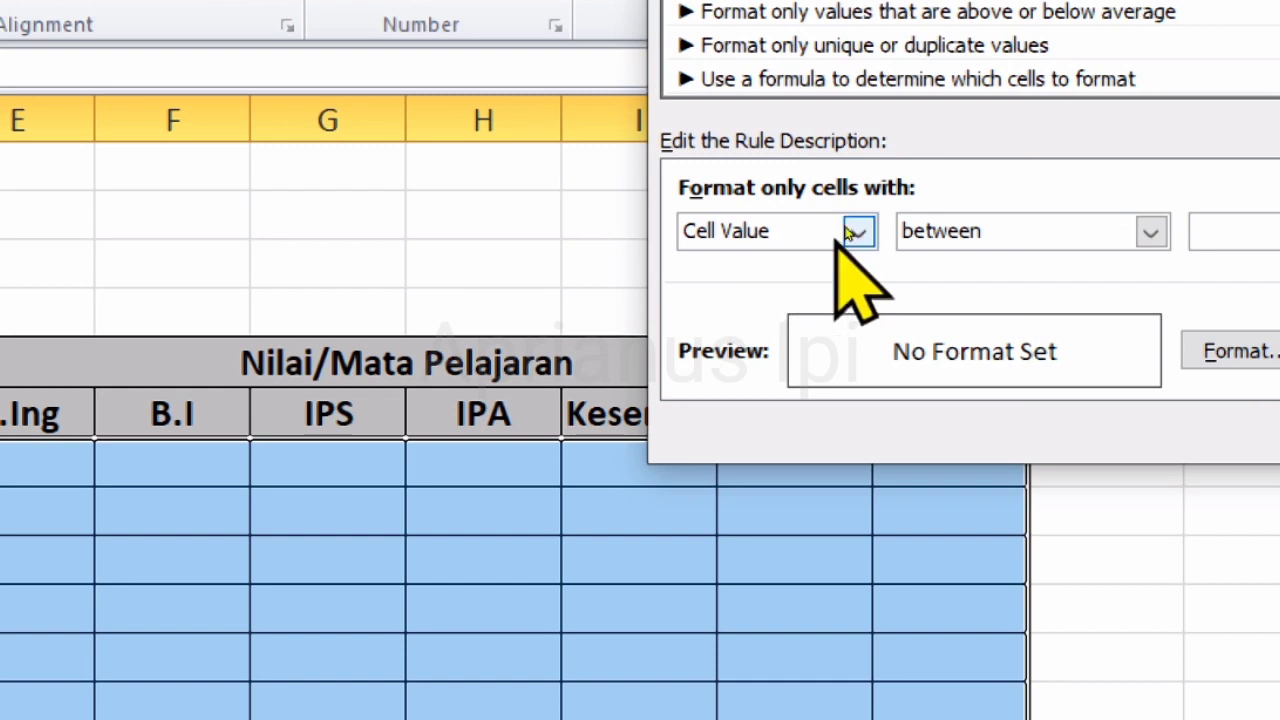
pyautogui.click(1005, 232)
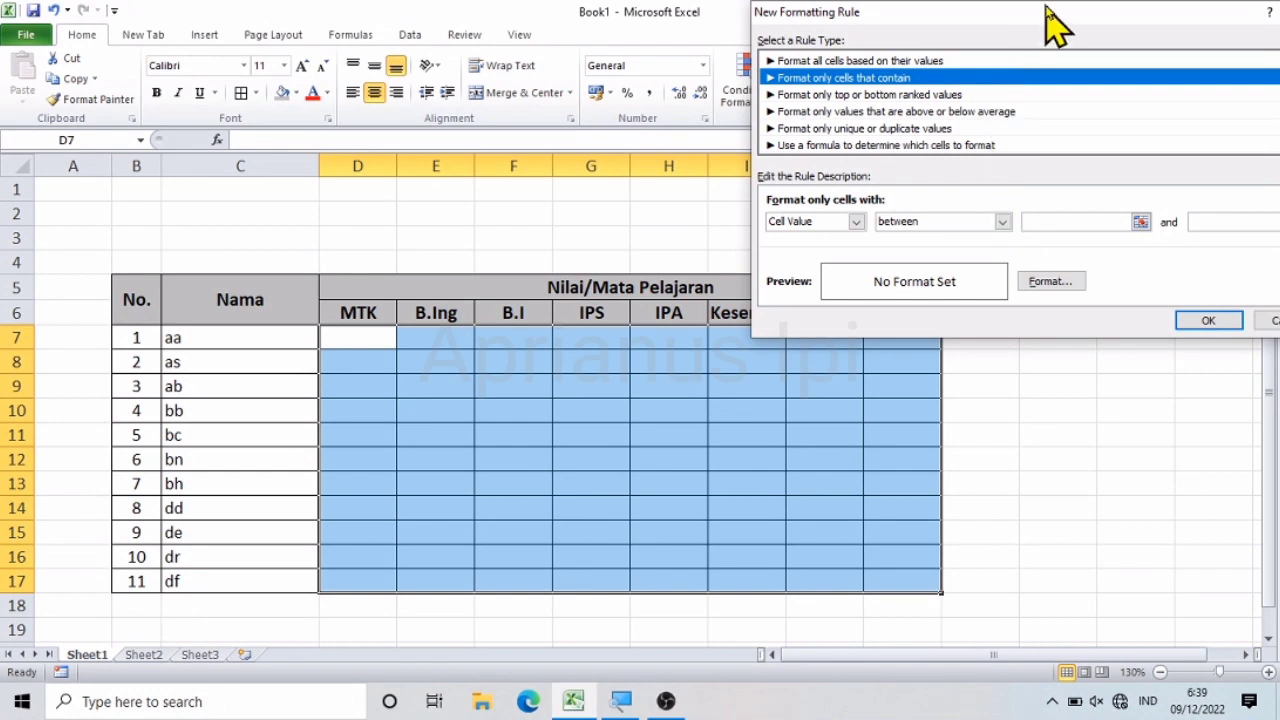
pyautogui.moveTo(1043, 12); pyautogui.dragTo(885, 30)
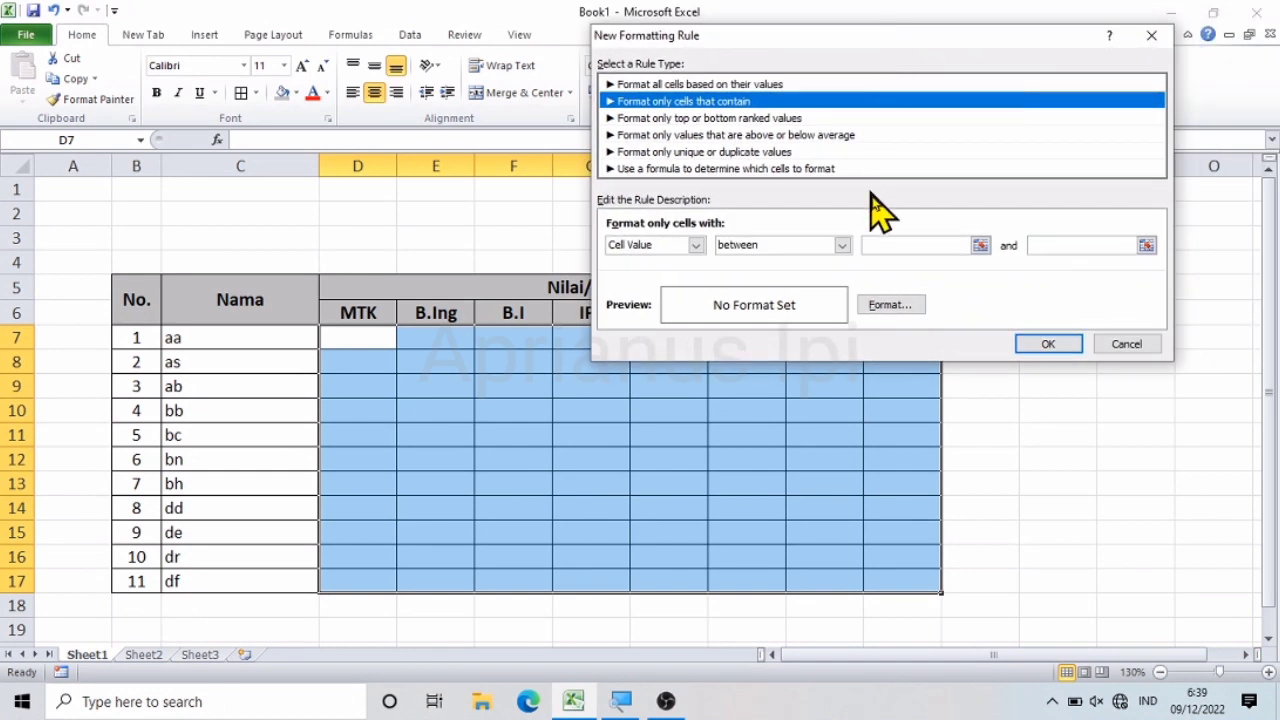
# Set the rule's between bounds to 0 and 30
pyautogui.click(924, 246)
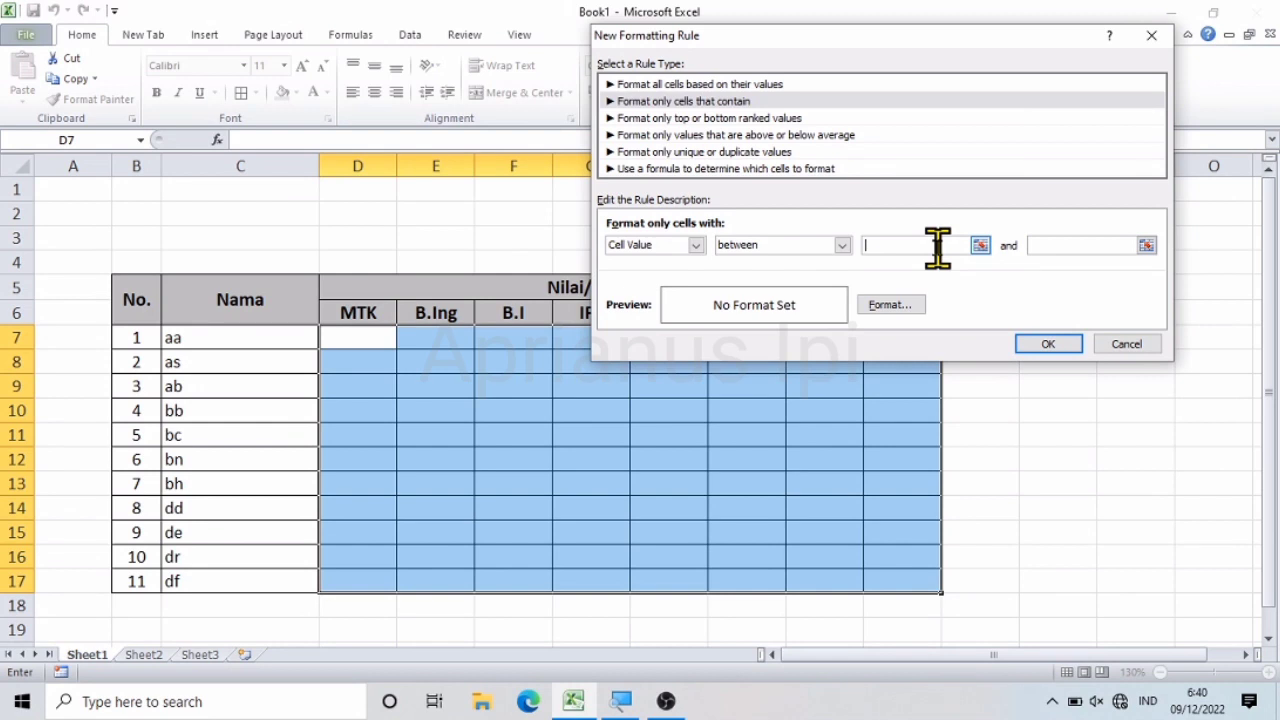
pyautogui.write('0')
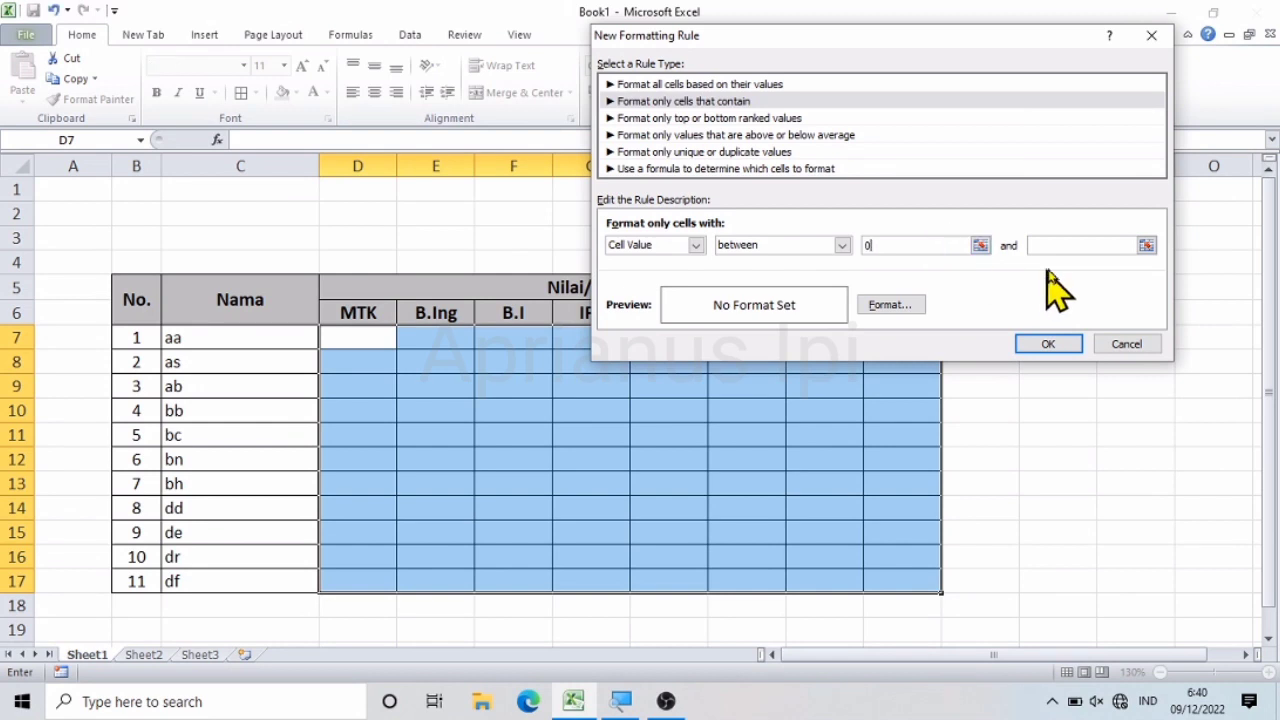
pyautogui.click(1093, 245)
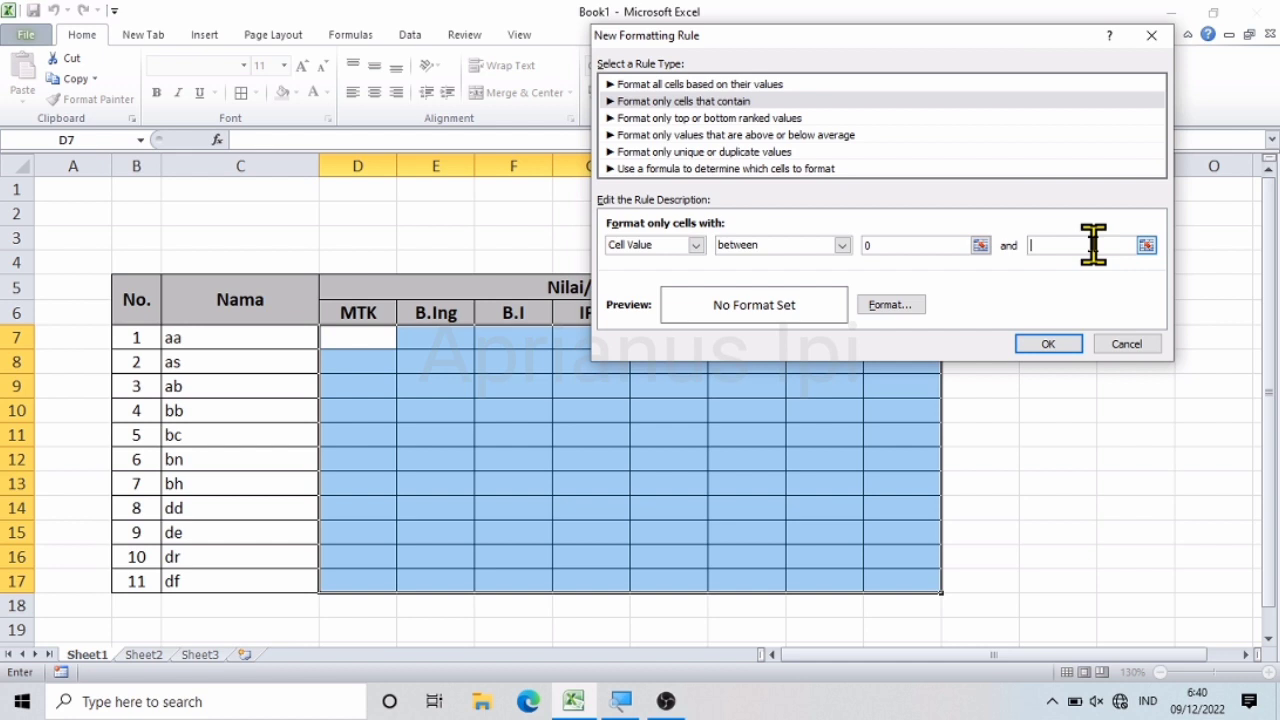
pyautogui.write('30')
pyautogui.click(897, 308)
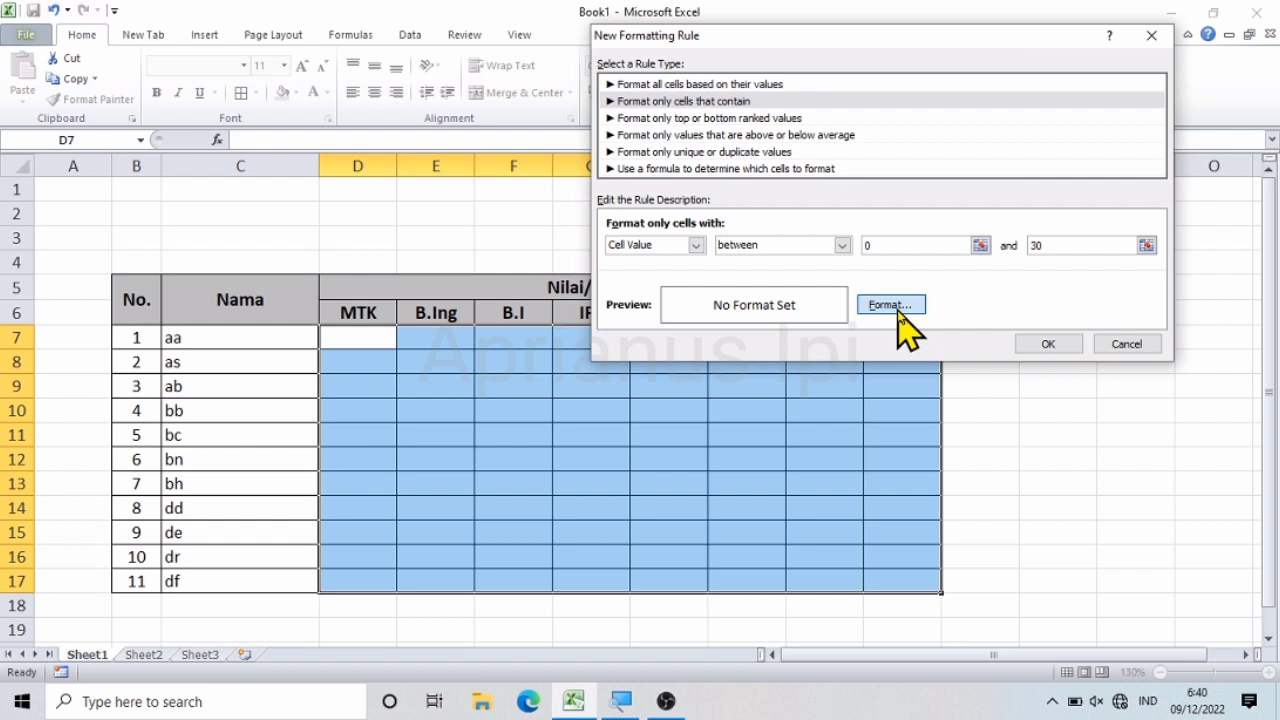
# Choose a red fill for the 0–30 rule in Format Cells
pyautogui.click(898, 310)
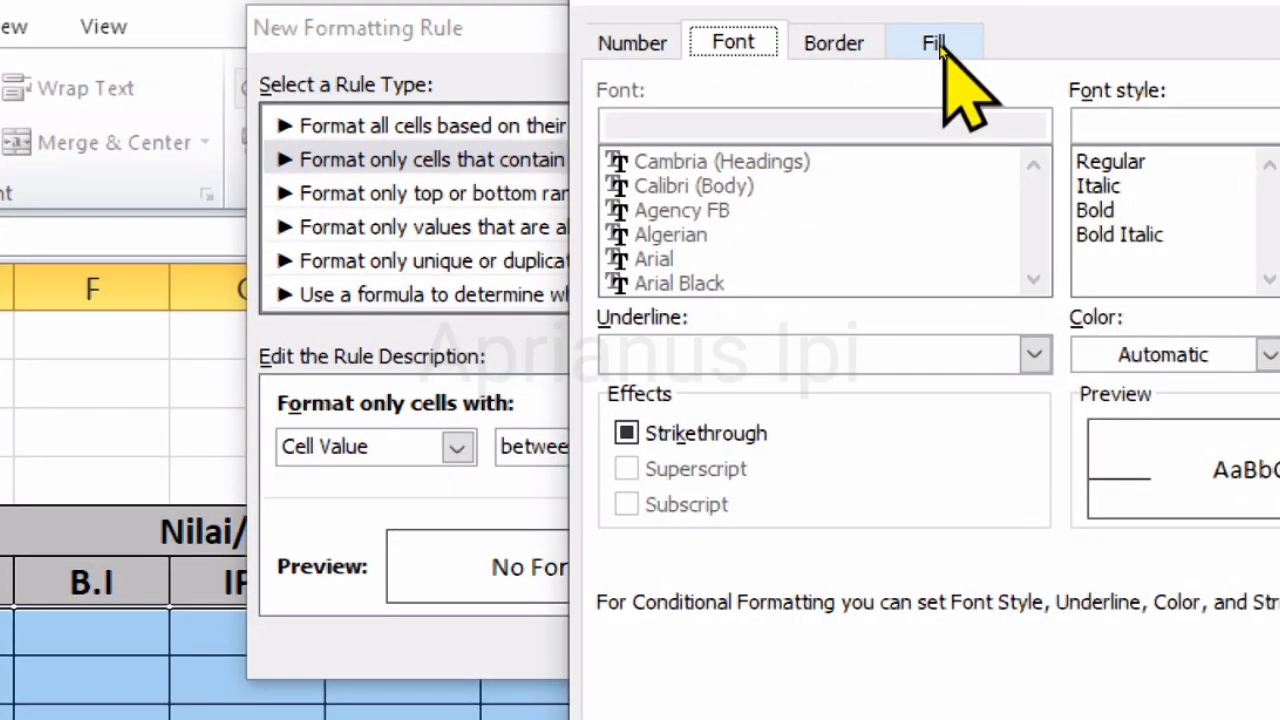
pyautogui.click(940, 48)
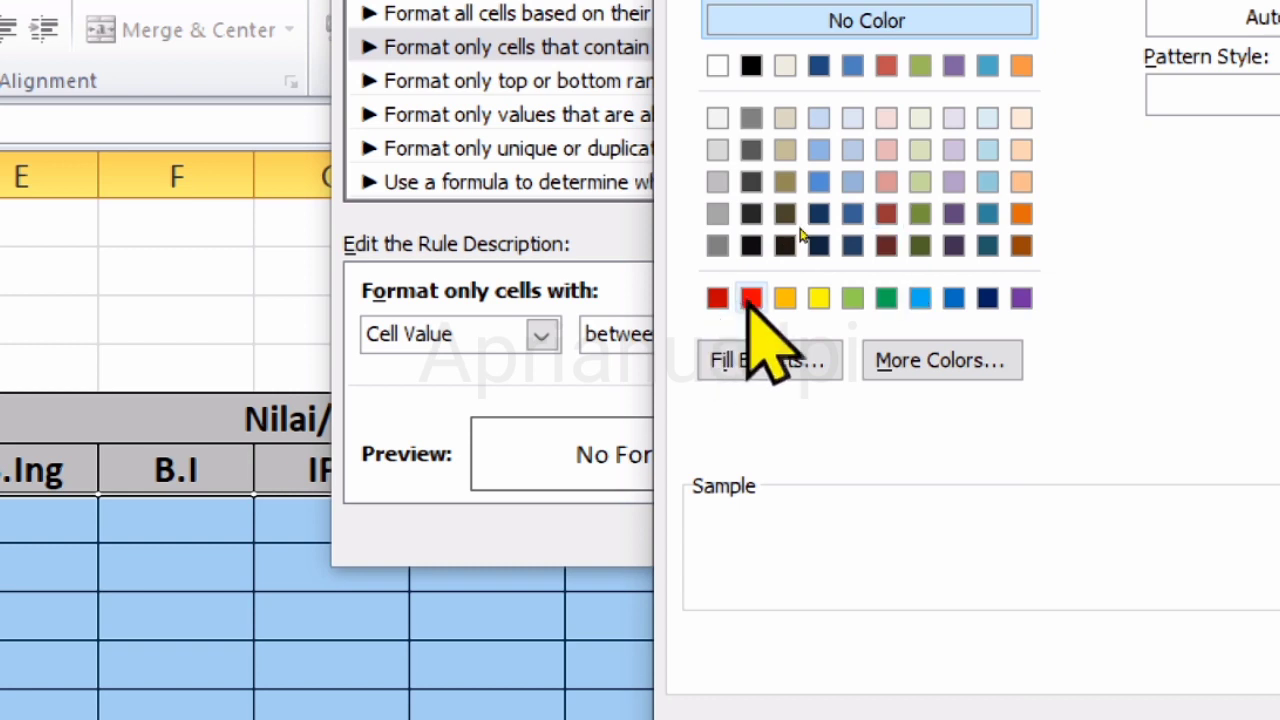
pyautogui.click(751, 299)
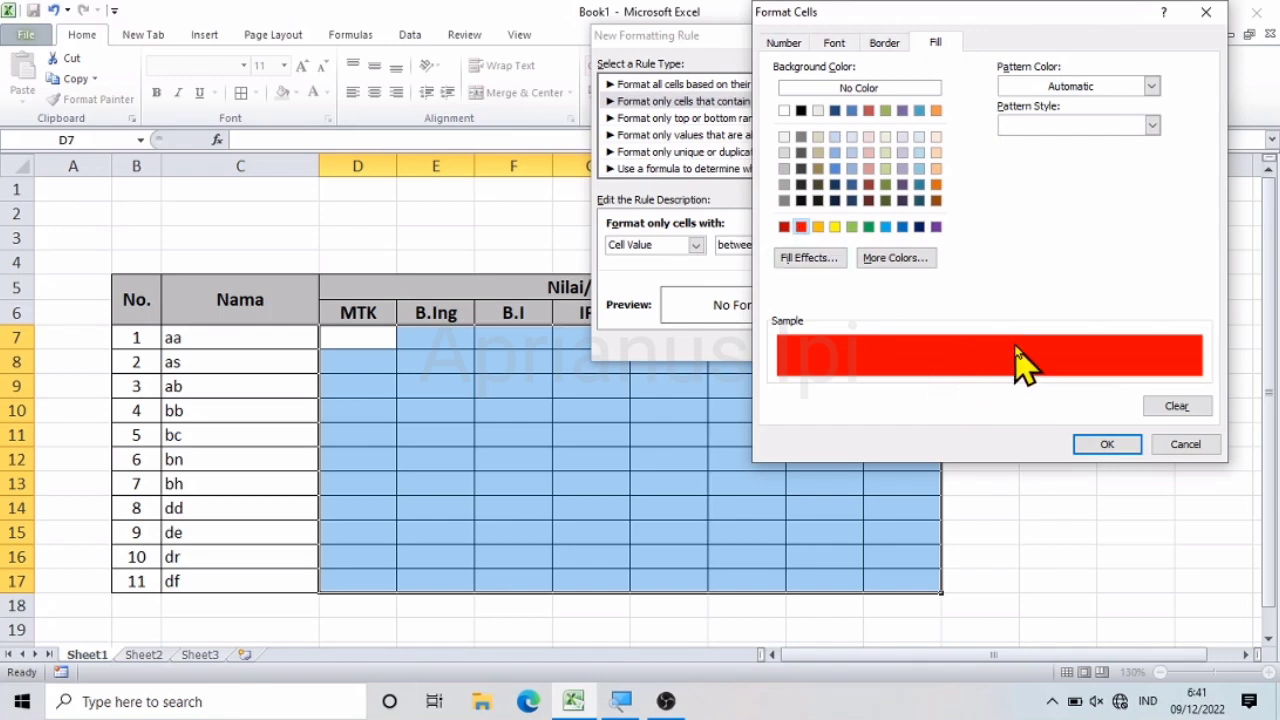
pyautogui.click(1118, 449)
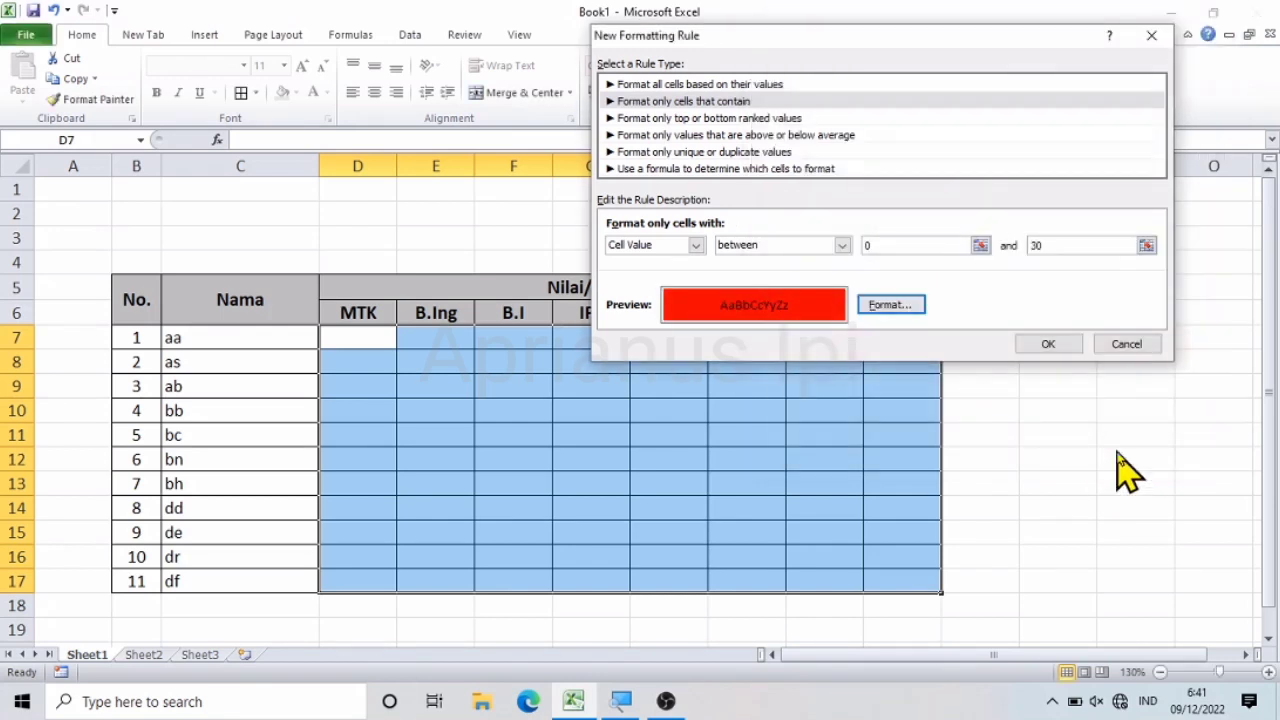
# Apply the red 0–30 rule and enter 40 in D7
pyautogui.click(1063, 344)
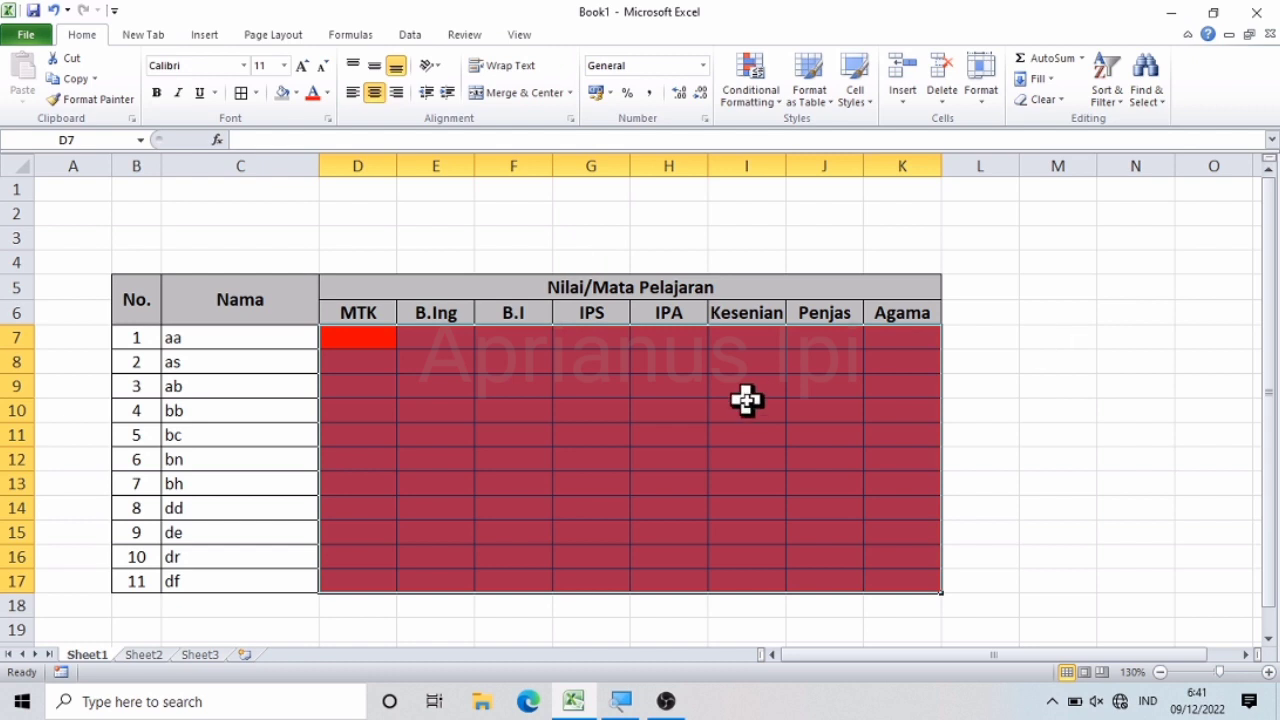
pyautogui.click(745, 402)
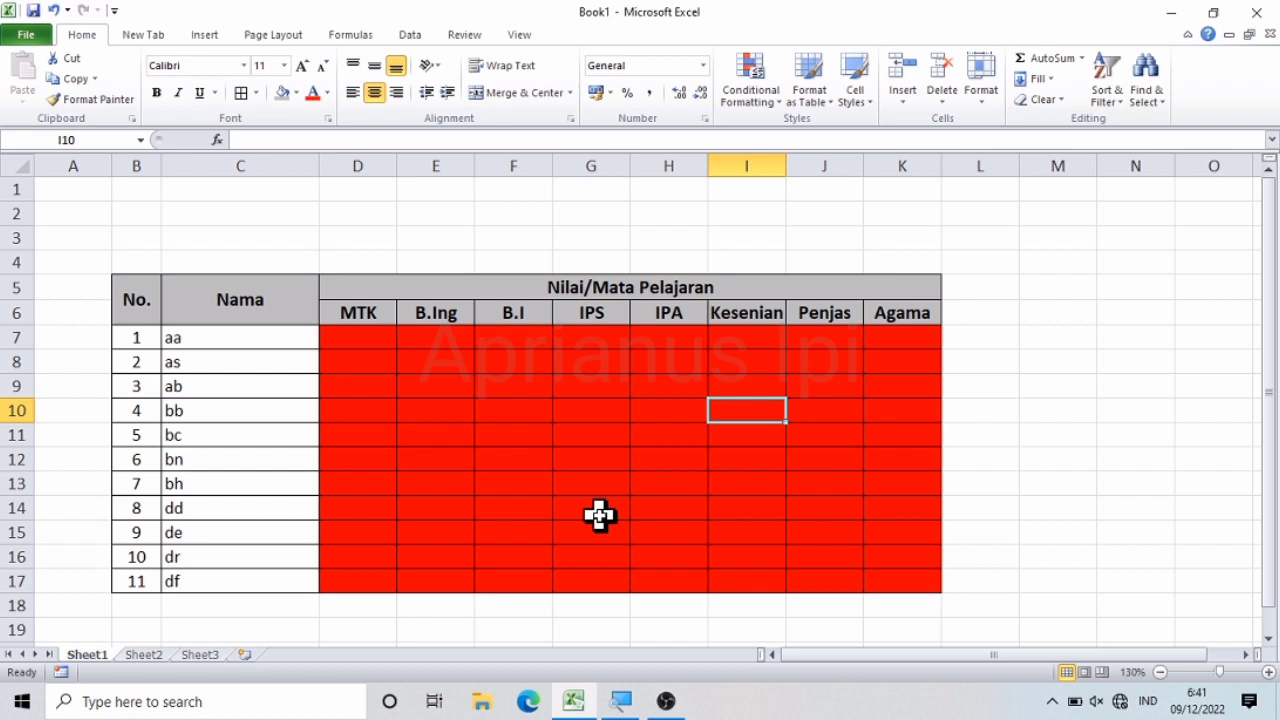
pyautogui.click(383, 368)
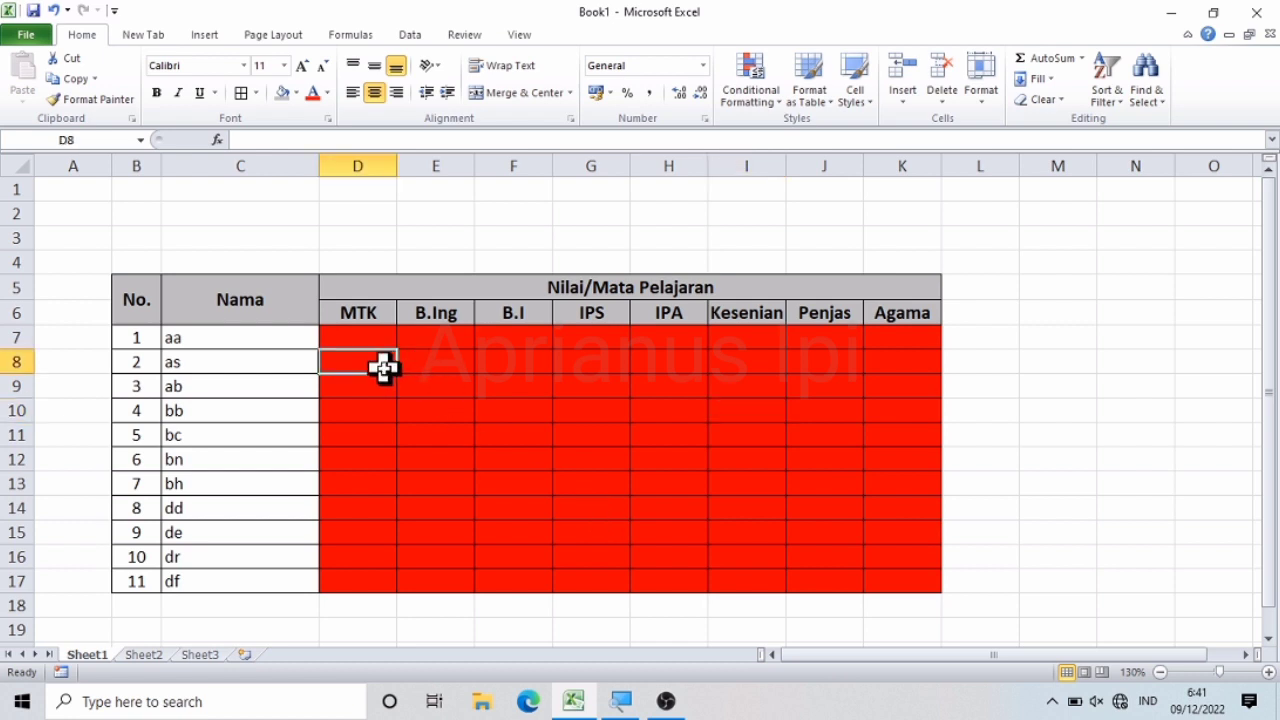
pyautogui.press('Up')
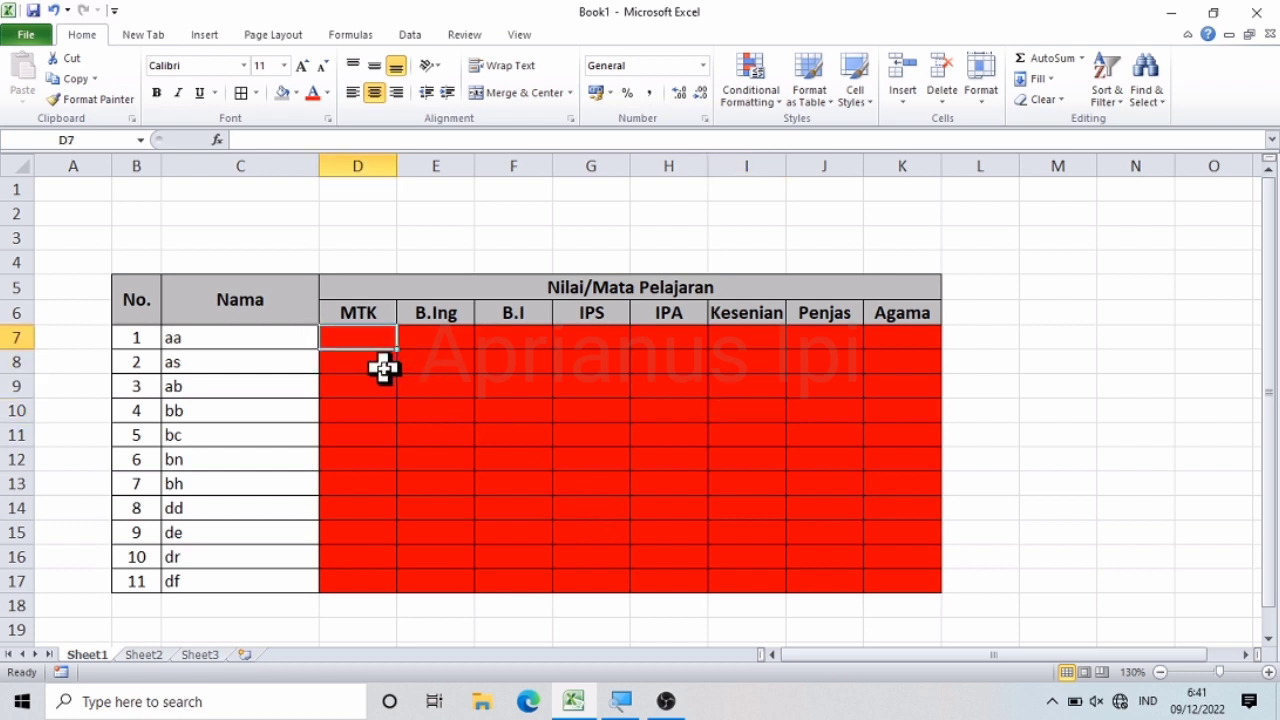
pyautogui.write('40')
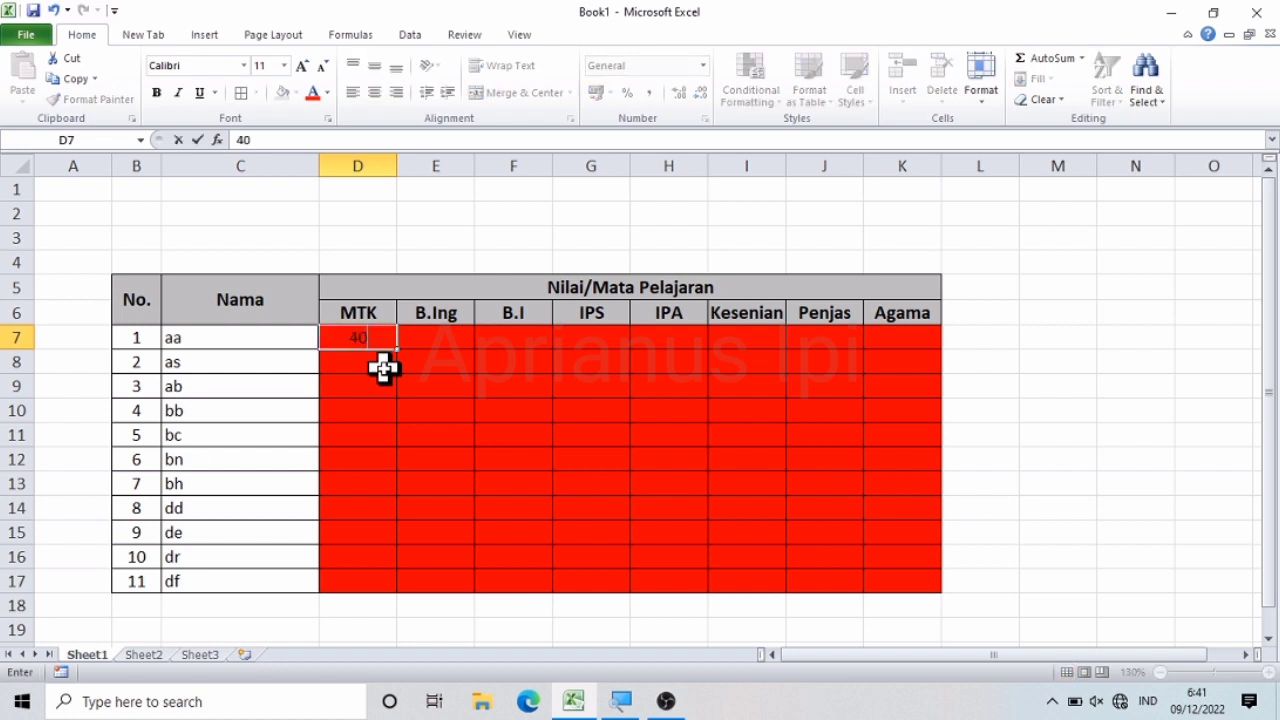
pyautogui.press('Return')
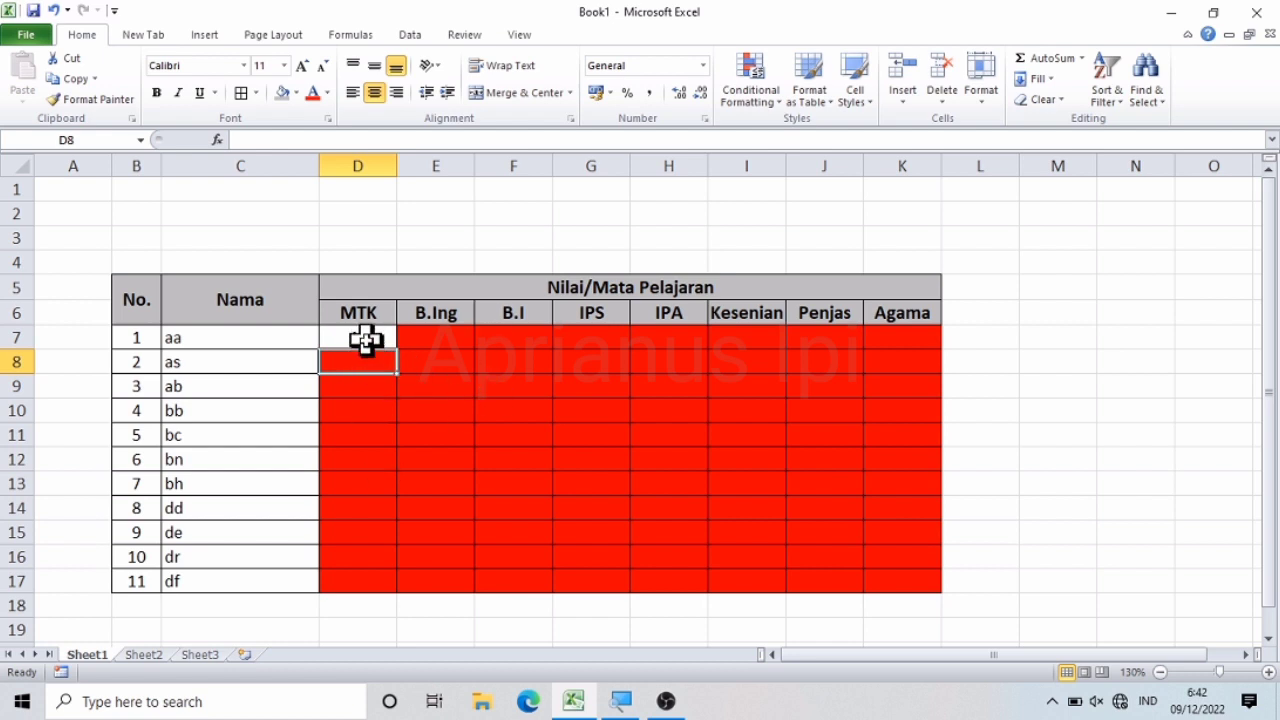
# Reselect the score range D7:K17
pyautogui.click(364, 341)
pyautogui.hotkey('shift', 'Right')
pyautogui.hotkey('shift', 'Right')
pyautogui.hotkey('shift', 'Right')
pyautogui.hotkey('shift', 'Right')
pyautogui.hotkey('shift', 'Right')
pyautogui.hotkey('shift', 'Right')
pyautogui.hotkey('shift', 'Right')
pyautogui.hotkey('shift', 'Down')
pyautogui.hotkey('shift', 'Down')
pyautogui.hotkey('shift', 'Down')
pyautogui.hotkey('shift', 'Down')
pyautogui.hotkey('shift', 'Down')
pyautogui.hotkey('shift', 'Down')
pyautogui.hotkey('shift', 'Down')
pyautogui.hotkey('shift', 'Down')
pyautogui.hotkey('shift', 'Down')
pyautogui.hotkey('shift', 'Down')
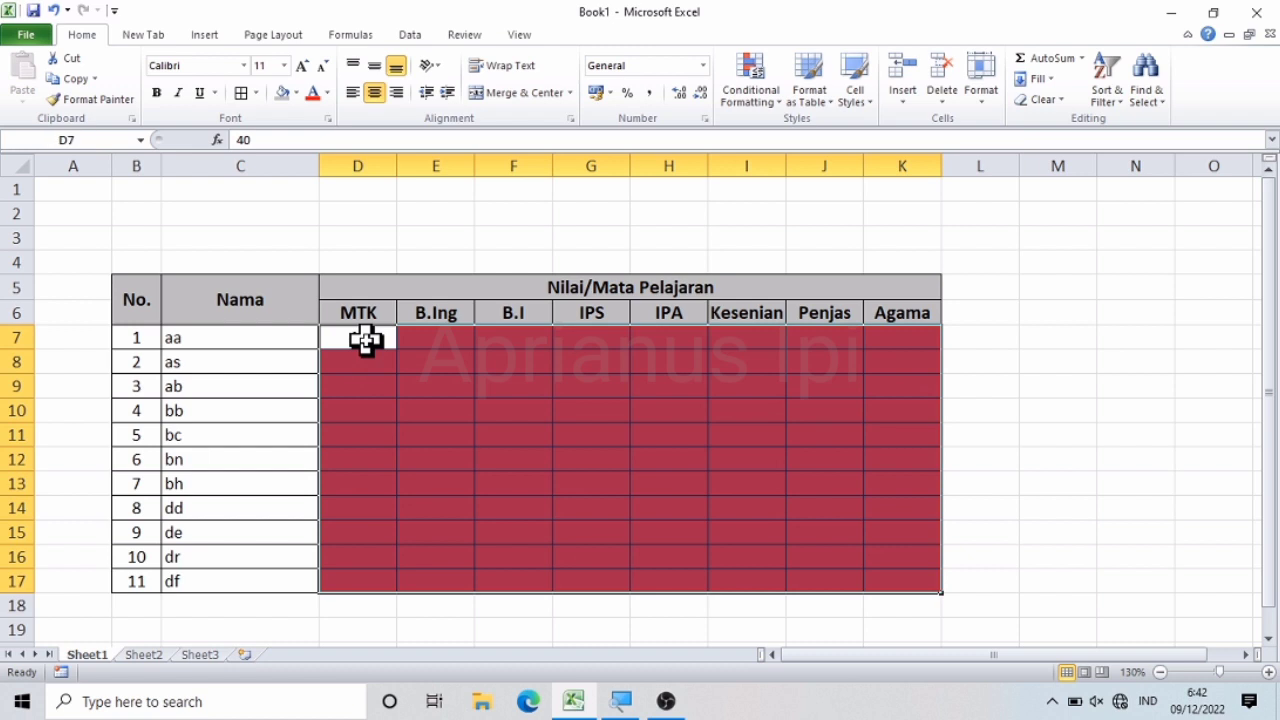
# Add a Cell Value between 31 and 60 rule with yellow fill to the scores
pyautogui.click(779, 110)
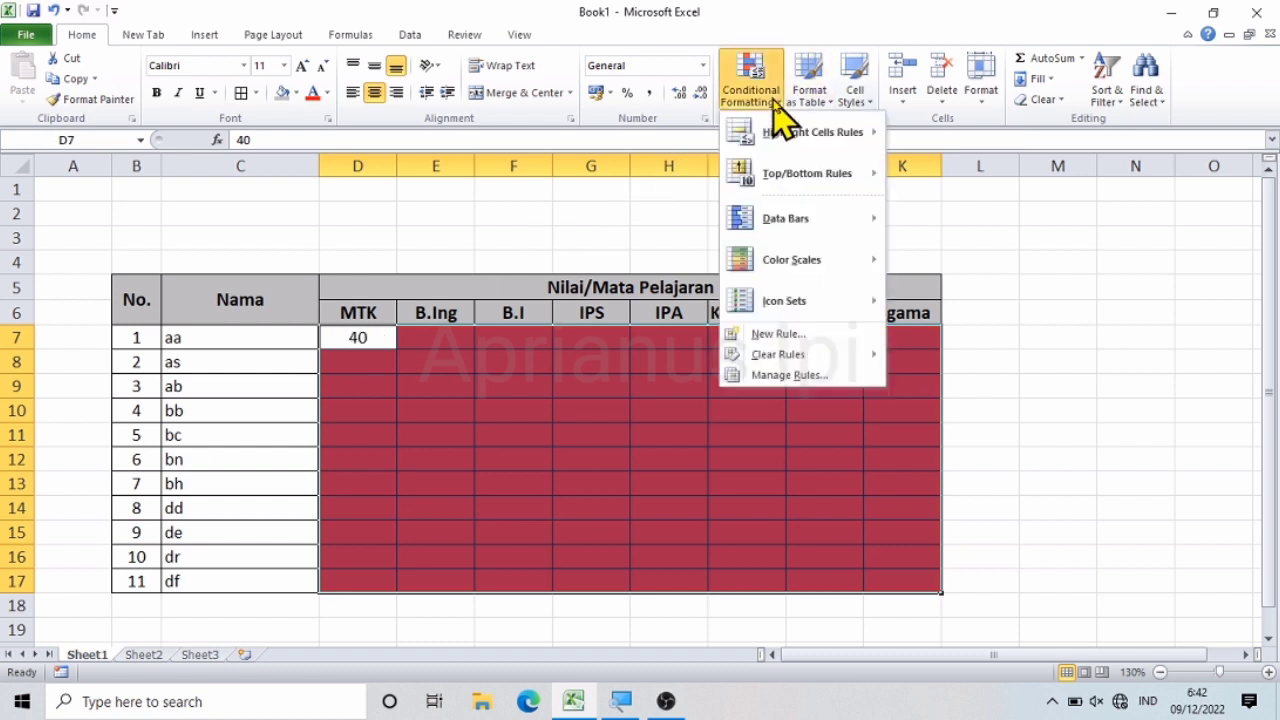
pyautogui.click(777, 336)
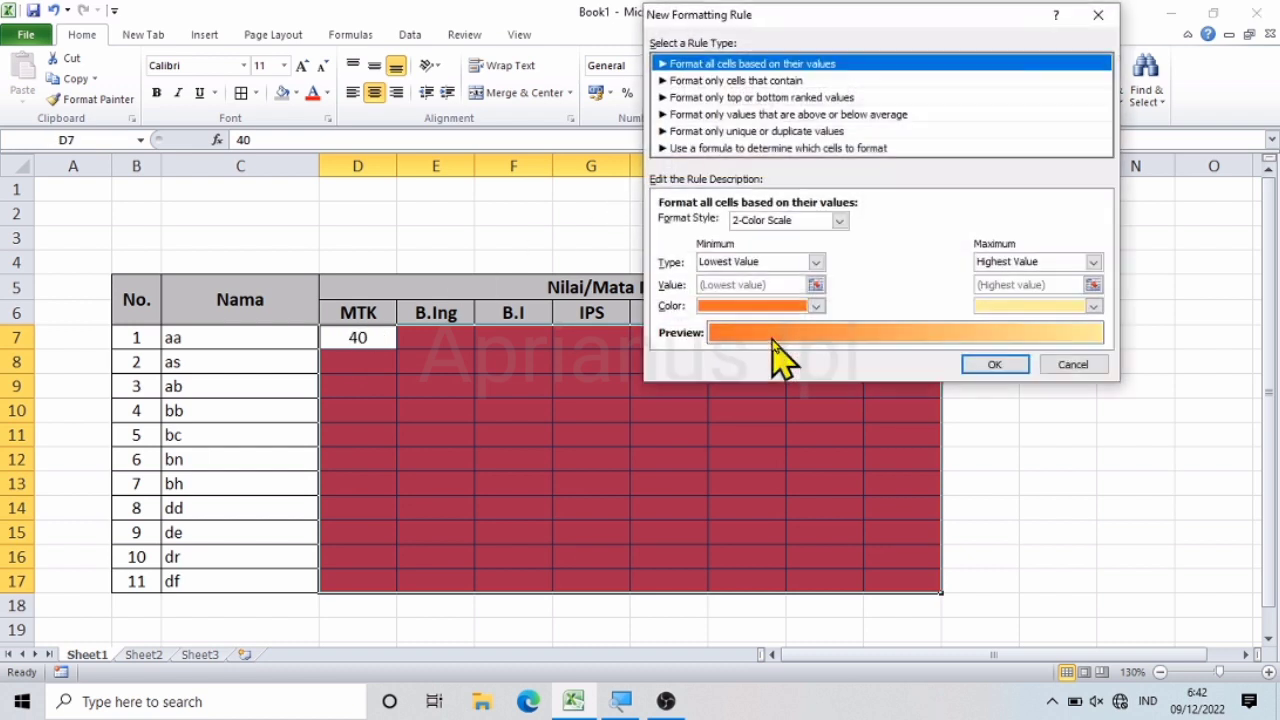
pyautogui.click(800, 81)
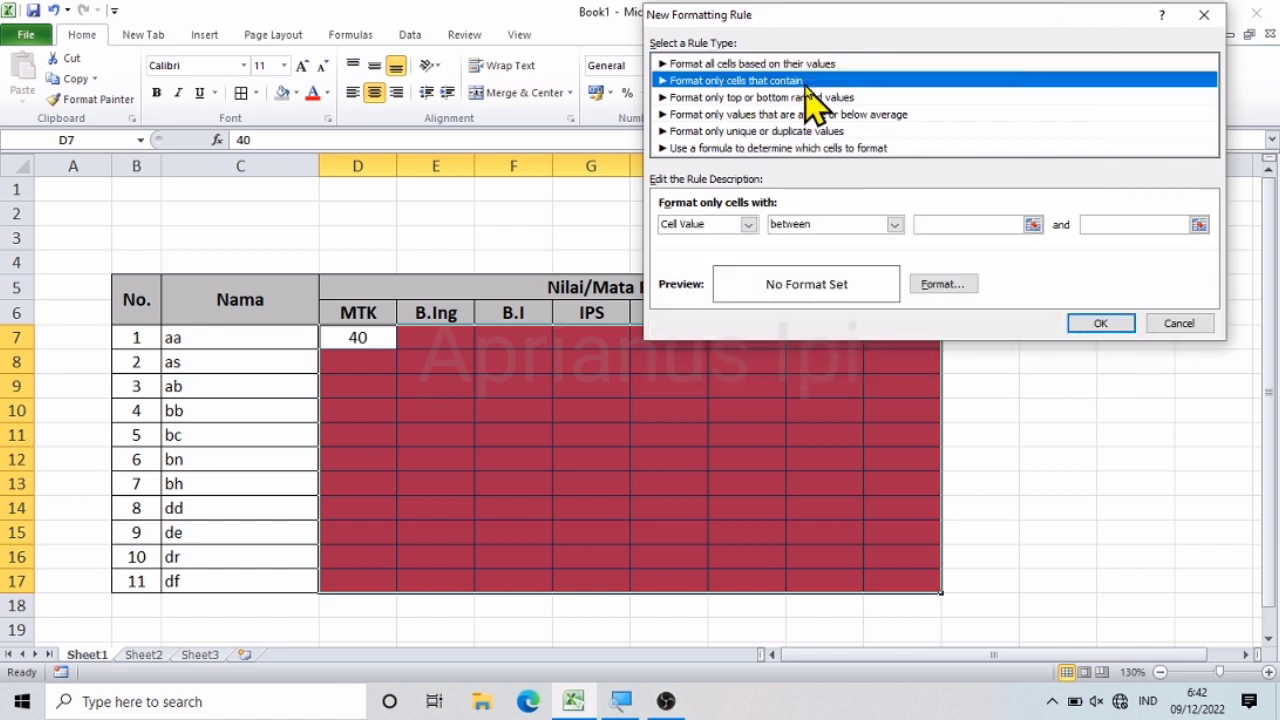
pyautogui.click(1011, 225)
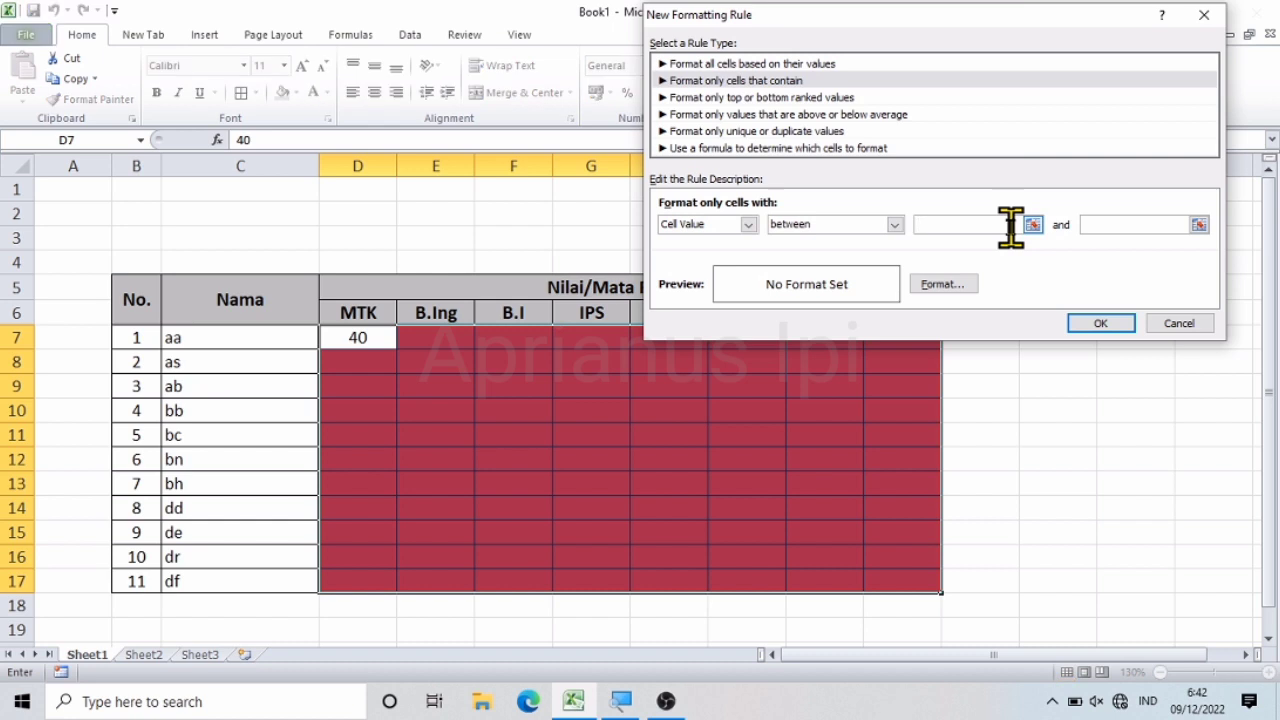
pyautogui.write('31')
pyautogui.click(1126, 224)
pyautogui.write('60')
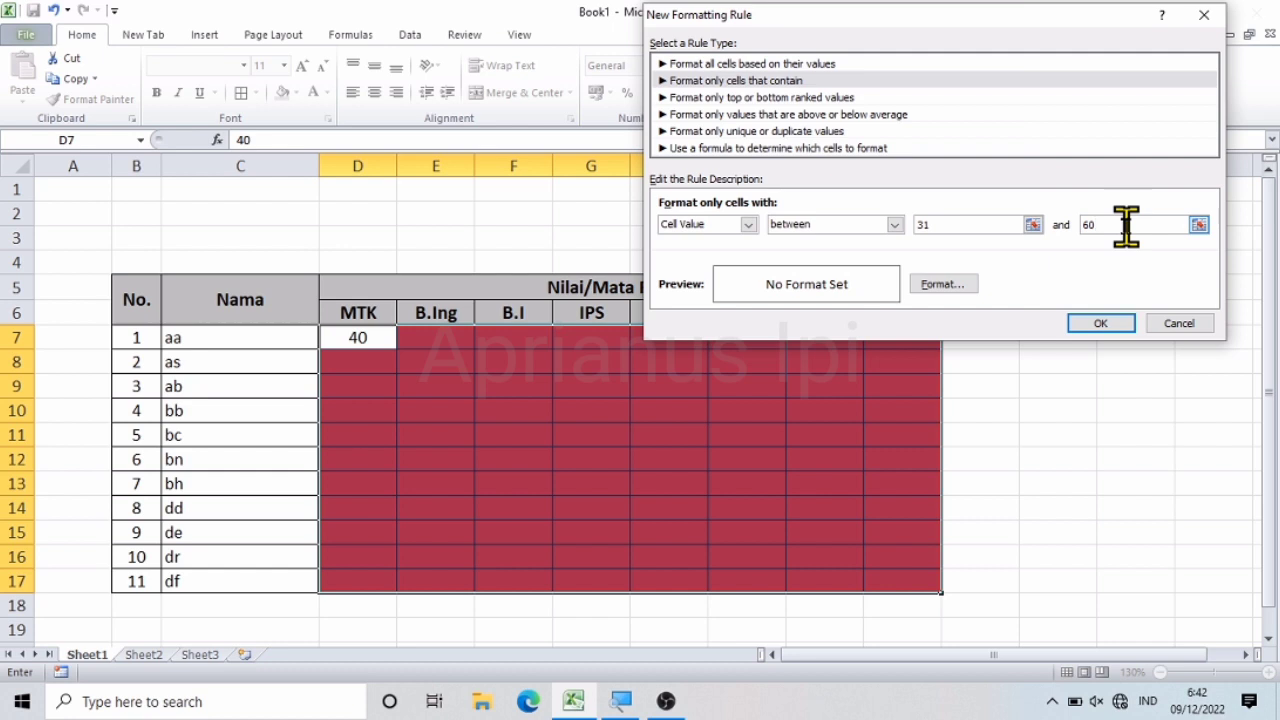
pyautogui.click(955, 284)
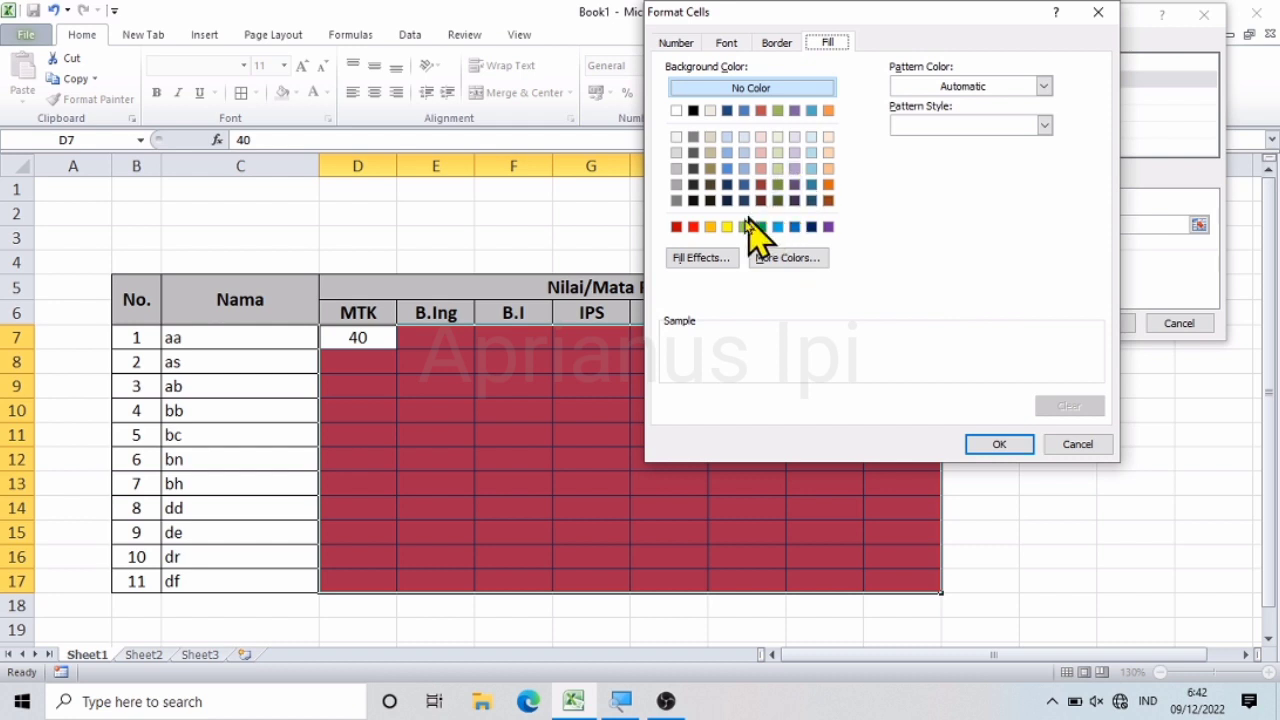
pyautogui.click(727, 227)
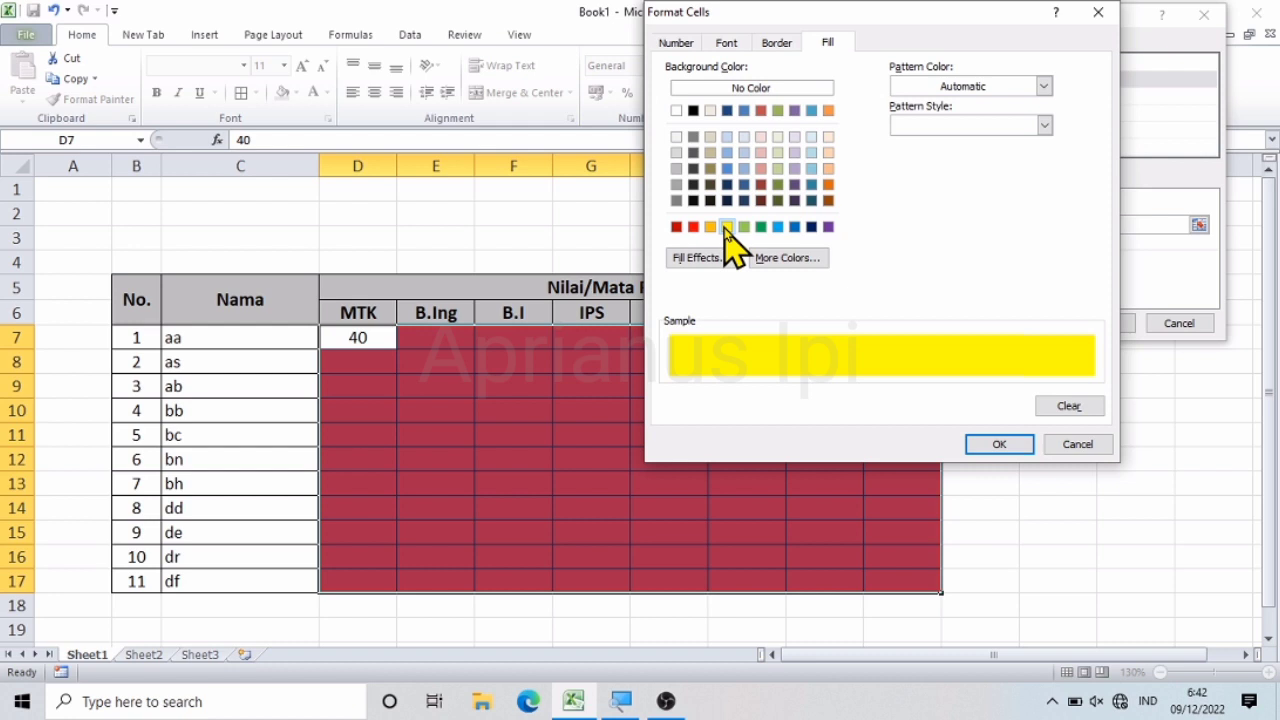
pyautogui.click(999, 446)
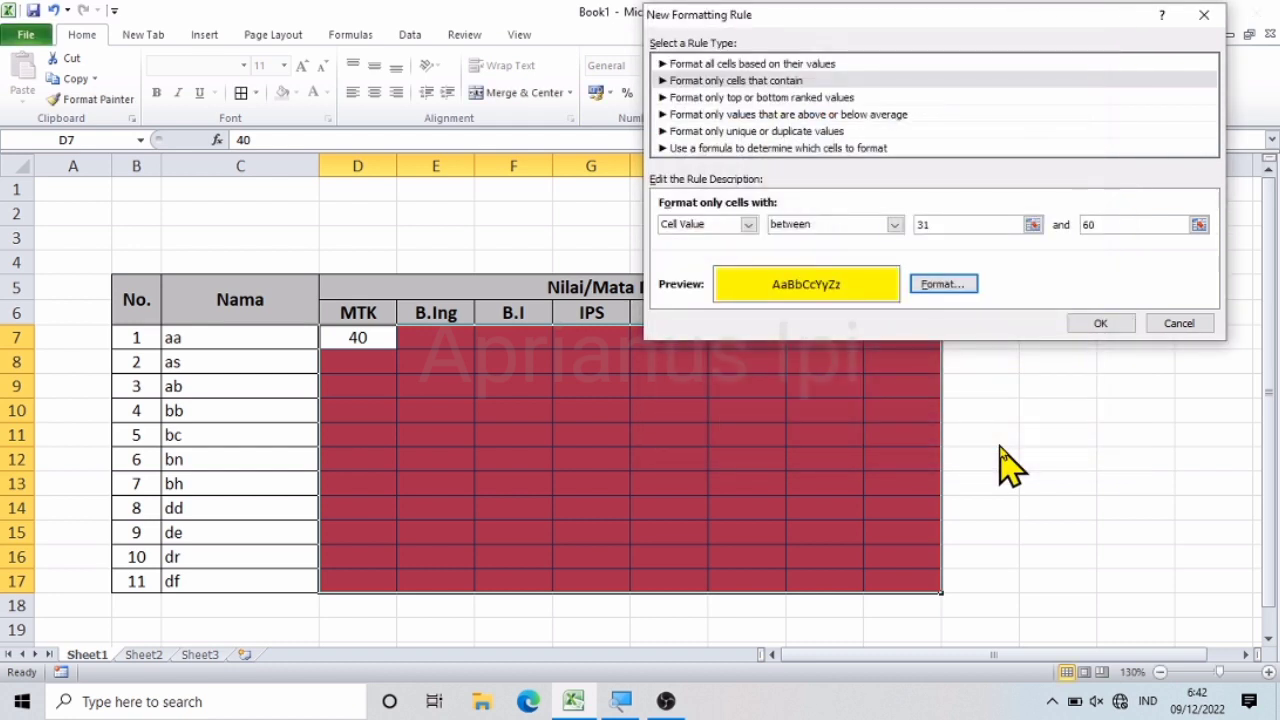
pyautogui.click(1099, 322)
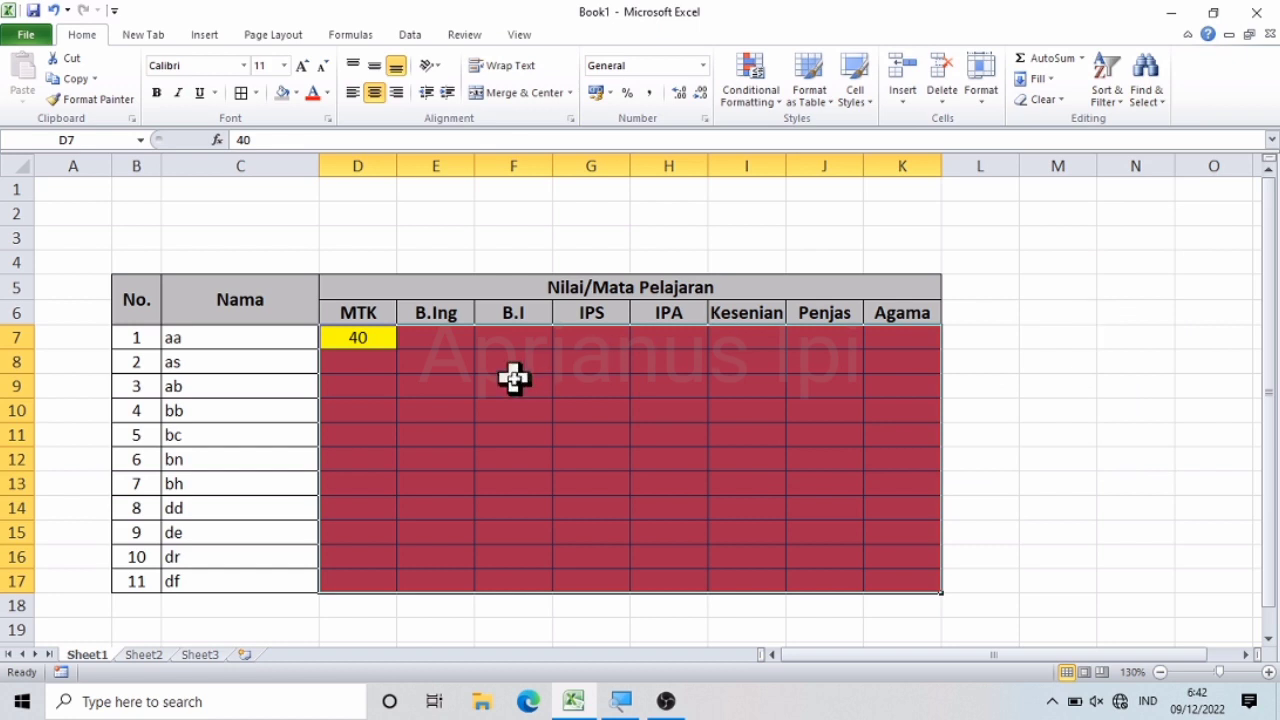
# Enter 60 in E7 and 31 in E8, both turning yellow
pyautogui.click(513, 378)
pyautogui.click(413, 338)
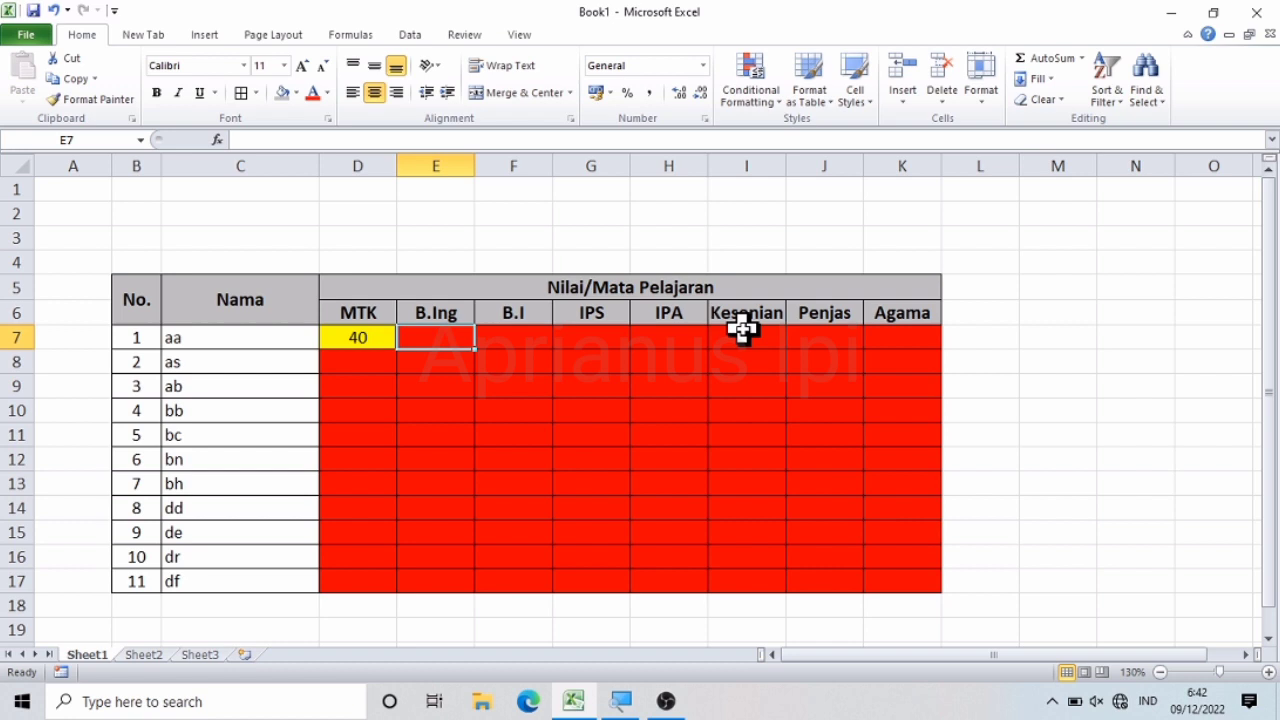
pyautogui.write('60')
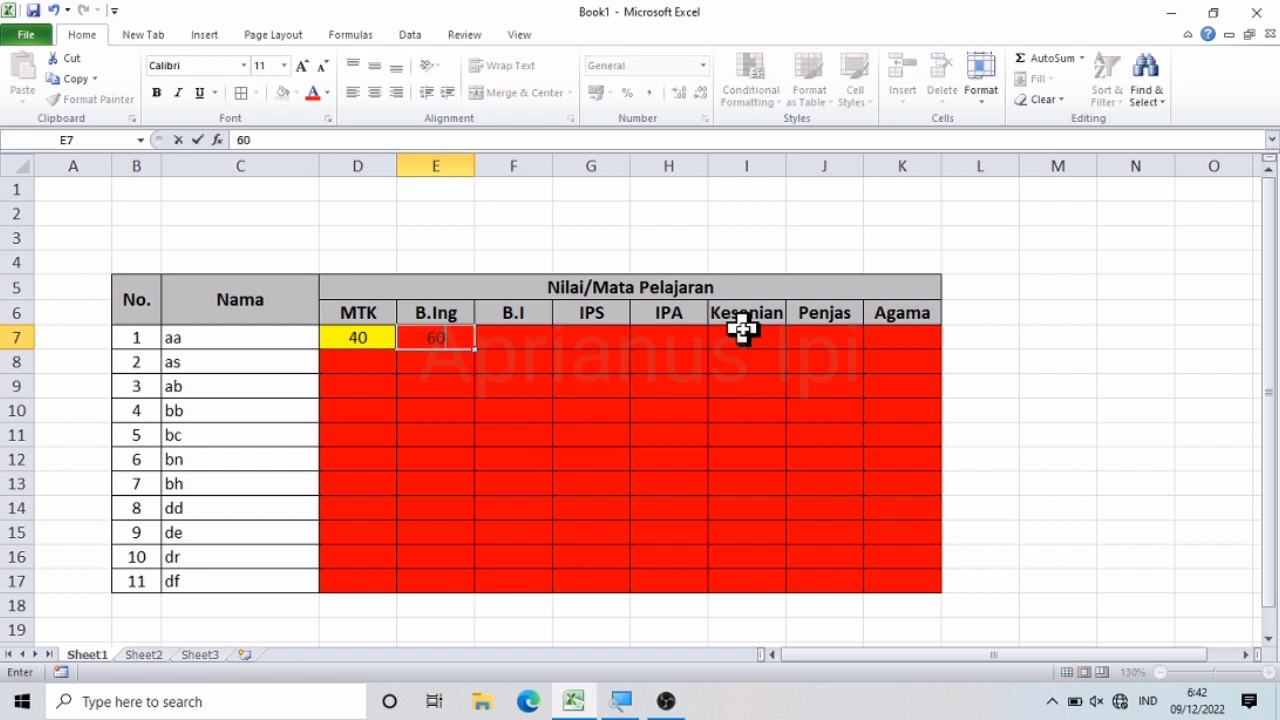
pyautogui.press('Return')
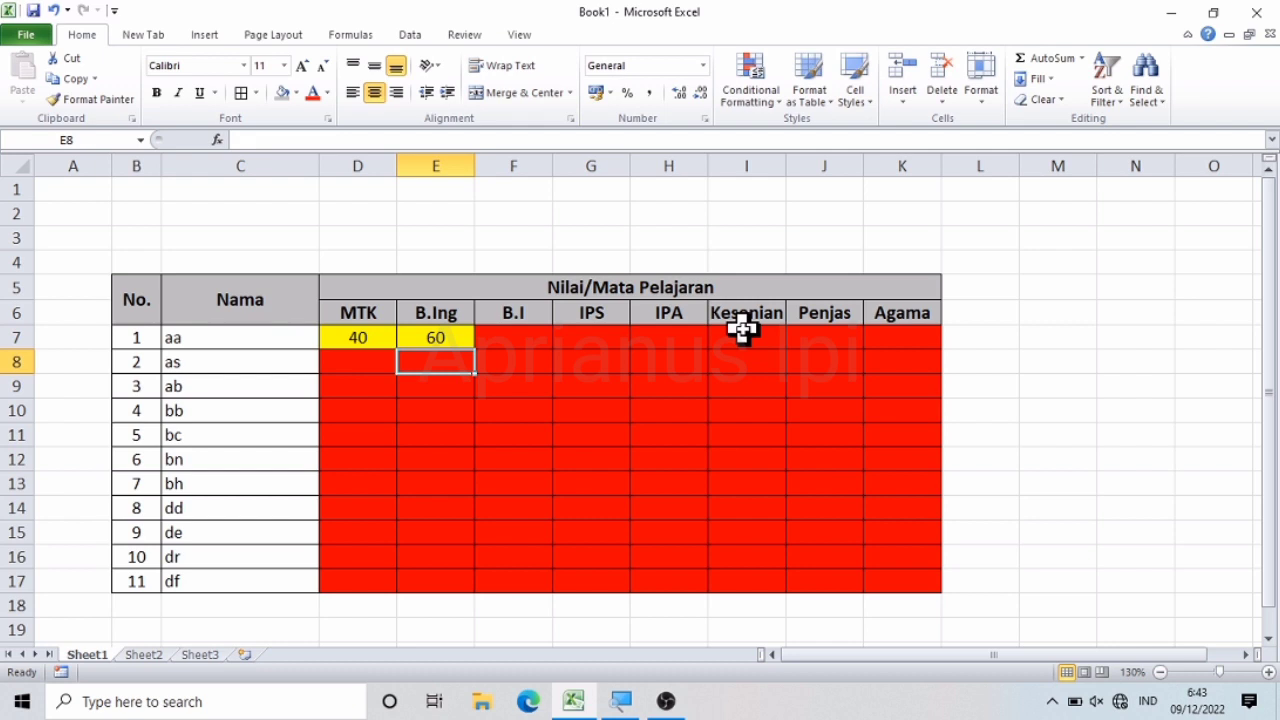
pyautogui.write('31')
pyautogui.press('Return')
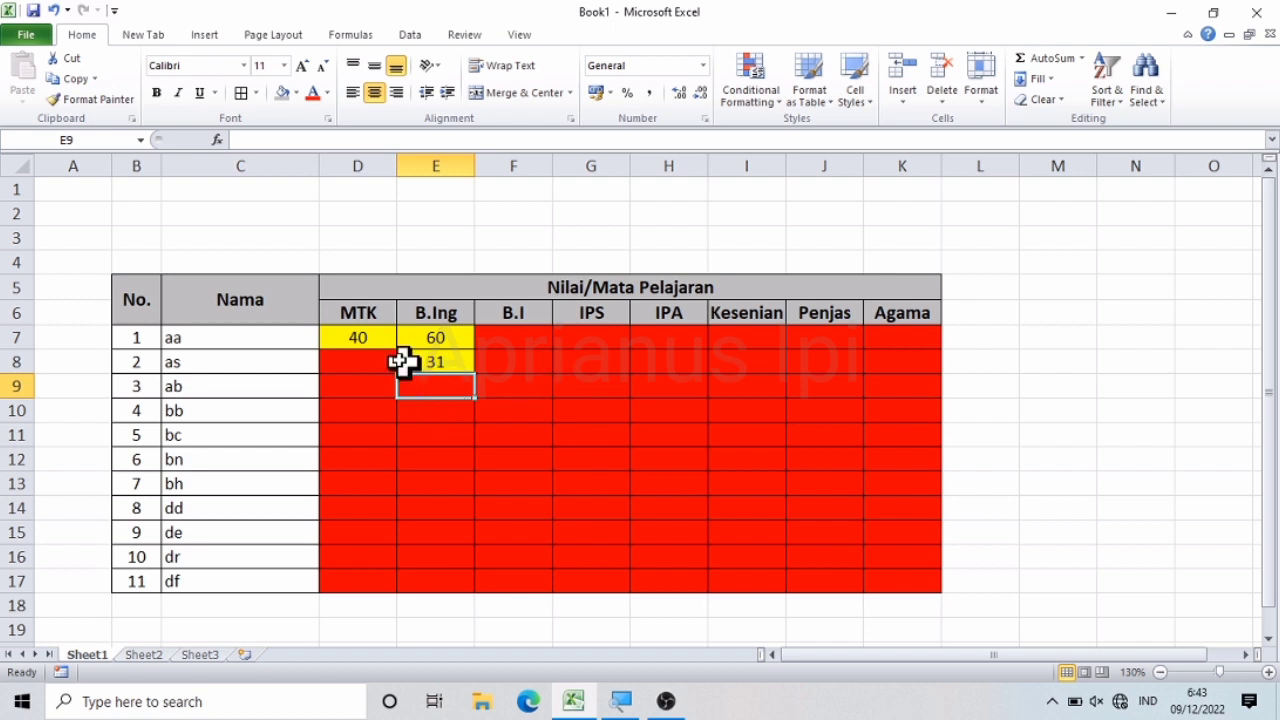
# Select the score block D7:K17
pyautogui.click(362, 333)
pyautogui.hotkey('shift', 'Right')
pyautogui.hotkey('shift', 'Right')
pyautogui.hotkey('shift', 'Right')
pyautogui.hotkey('shift', 'Right')
pyautogui.hotkey('shift', 'Right')
pyautogui.hotkey('shift', 'Right')
pyautogui.hotkey('shift', 'Right')
pyautogui.hotkey('shift', 'Down')
pyautogui.hotkey('shift', 'Down')
pyautogui.hotkey('shift', 'Down')
pyautogui.hotkey('shift', 'Down')
pyautogui.hotkey('shift', 'Down')
pyautogui.hotkey('shift', 'Down')
pyautogui.hotkey('shift', 'Down')
pyautogui.hotkey('shift', 'Down')
pyautogui.hotkey('shift', 'Down')
pyautogui.hotkey('shift', 'Down')
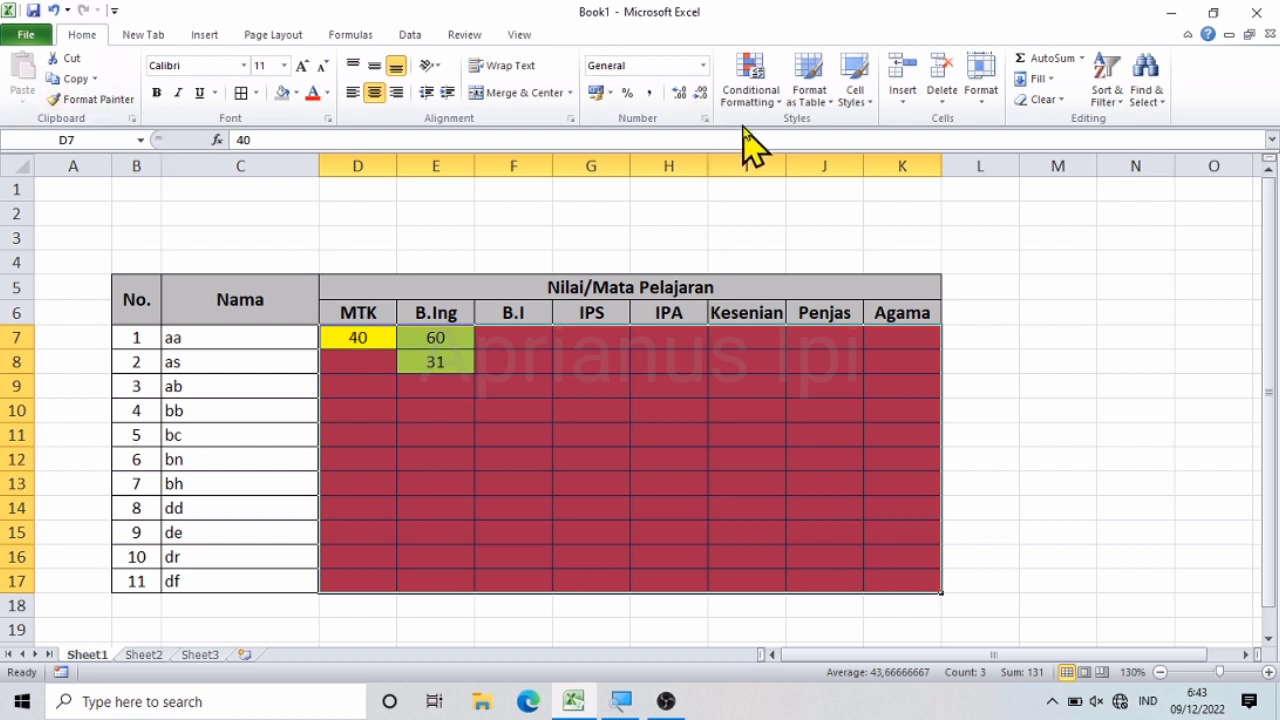
# Create a new Cell Value between 61 and 80 rule
pyautogui.click(770, 112)
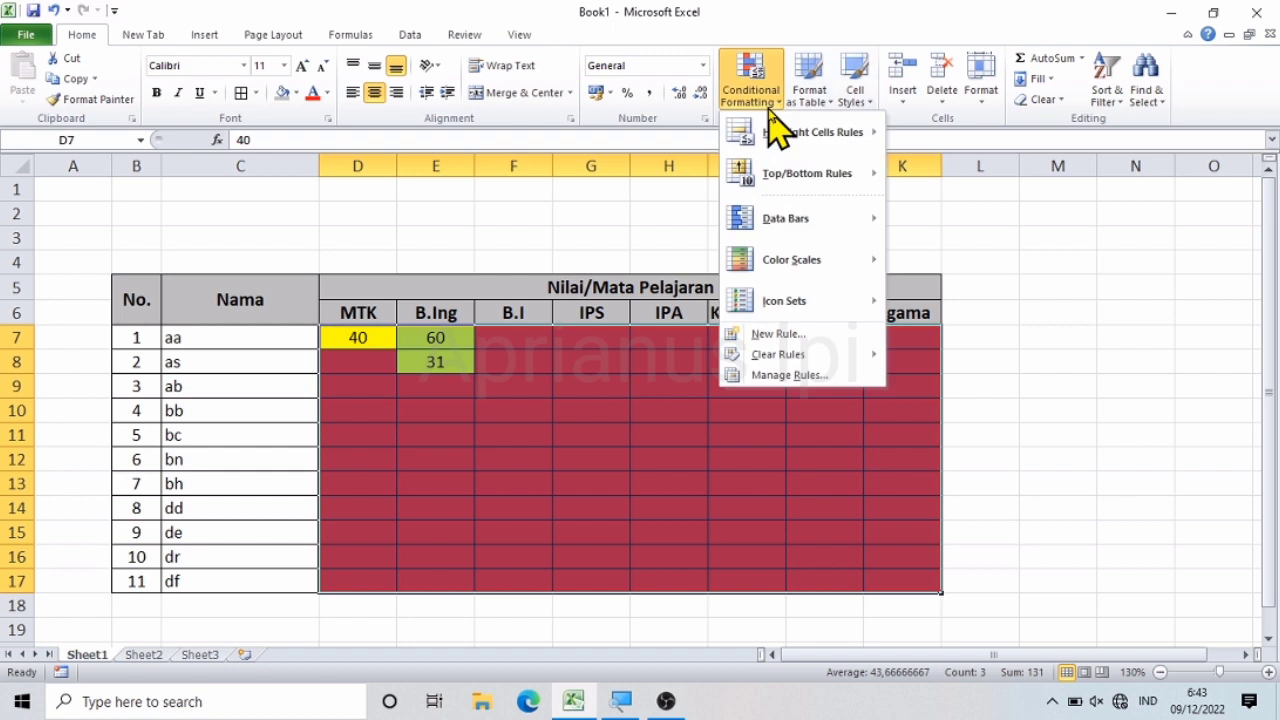
pyautogui.moveTo(775, 302)
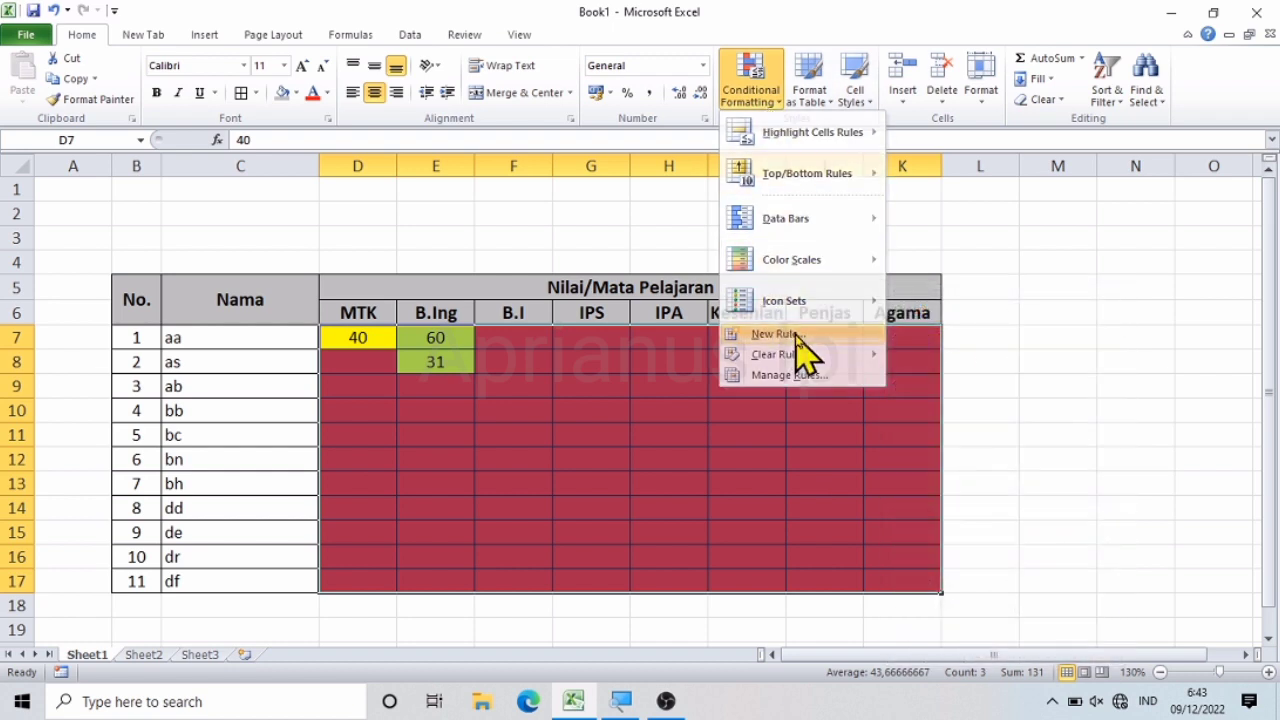
pyautogui.click(797, 334)
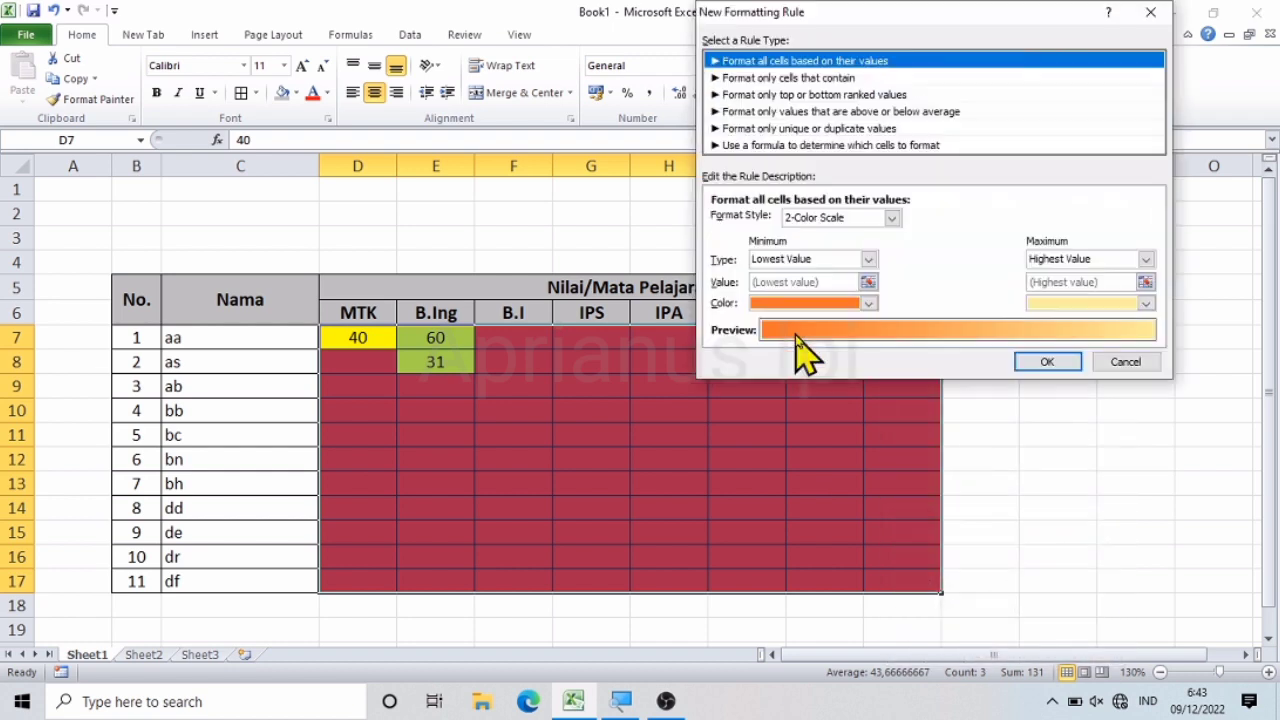
pyautogui.click(818, 78)
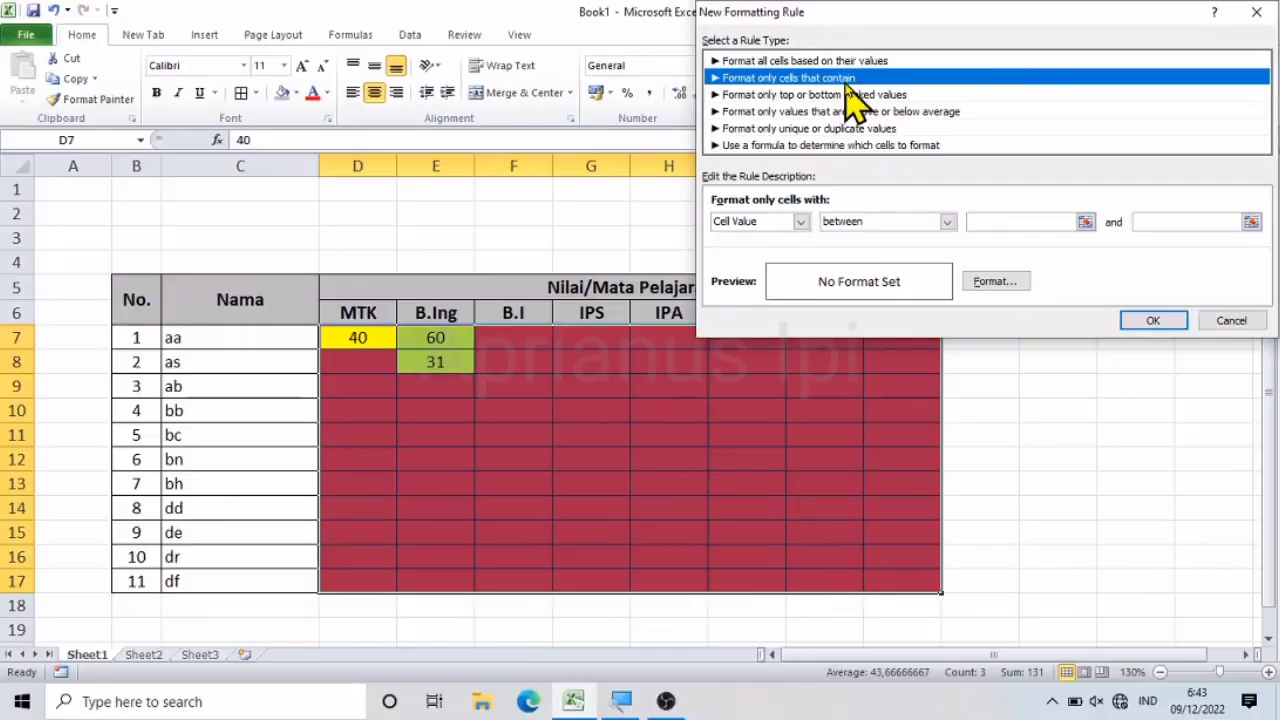
pyautogui.click(1034, 221)
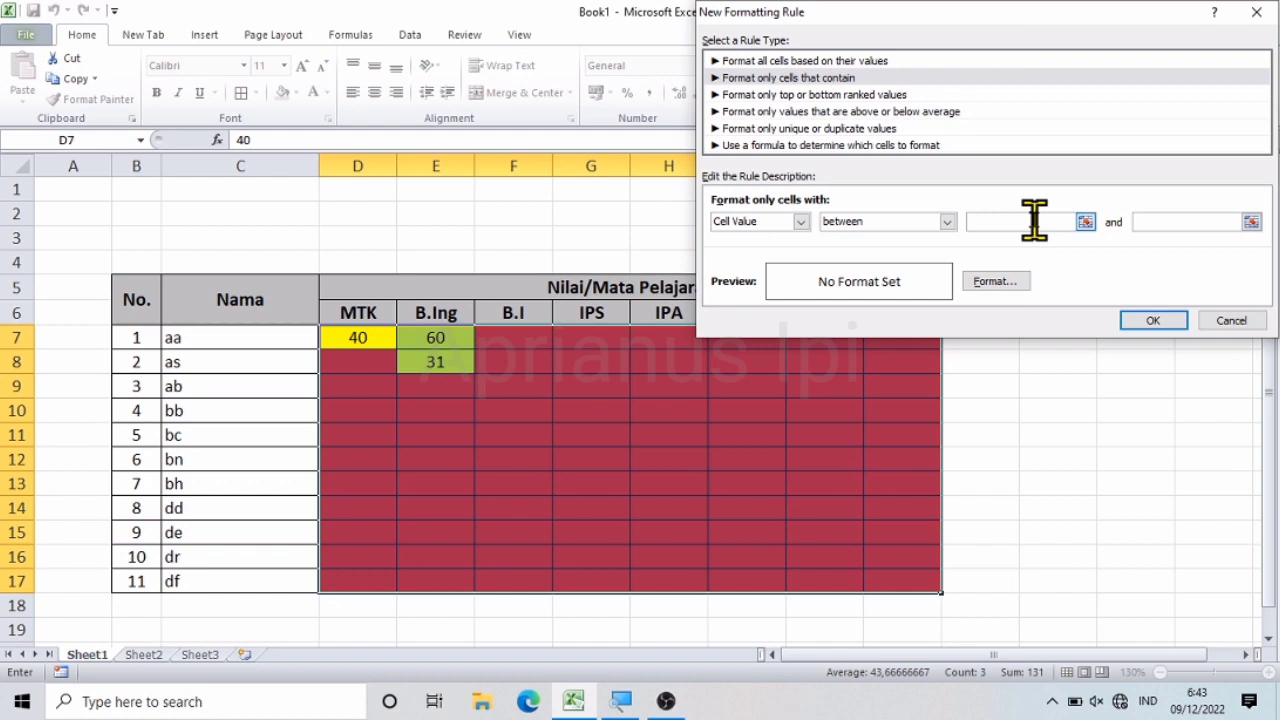
pyautogui.write('61')
pyautogui.click(1188, 222)
pyautogui.write('80')
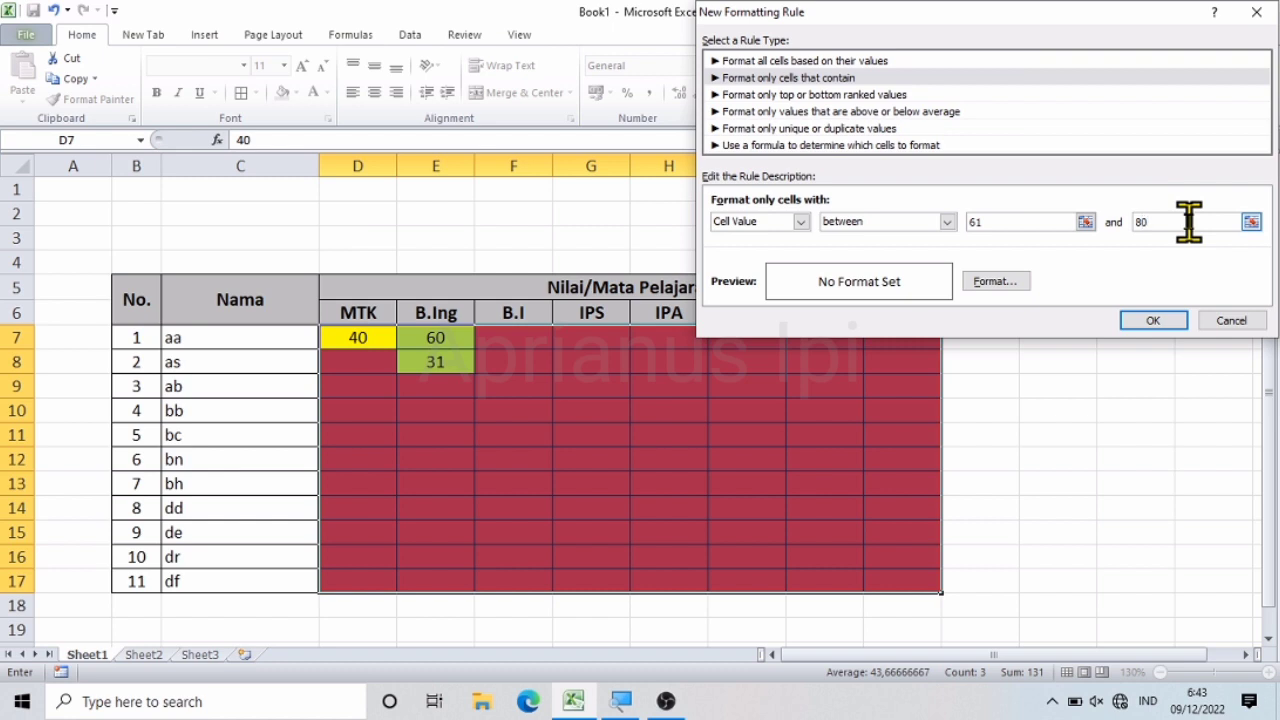
# Give the 61–80 rule a light blue fill and save it
pyautogui.click(1013, 282)
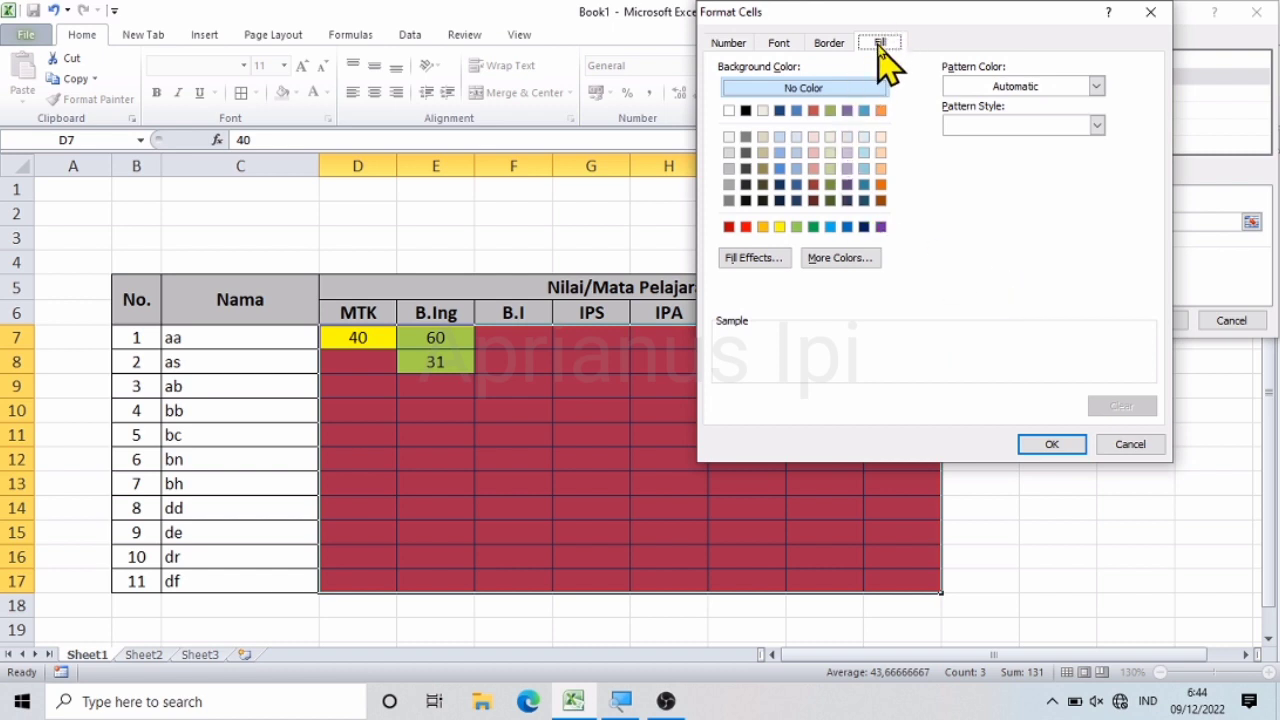
pyautogui.click(830, 227)
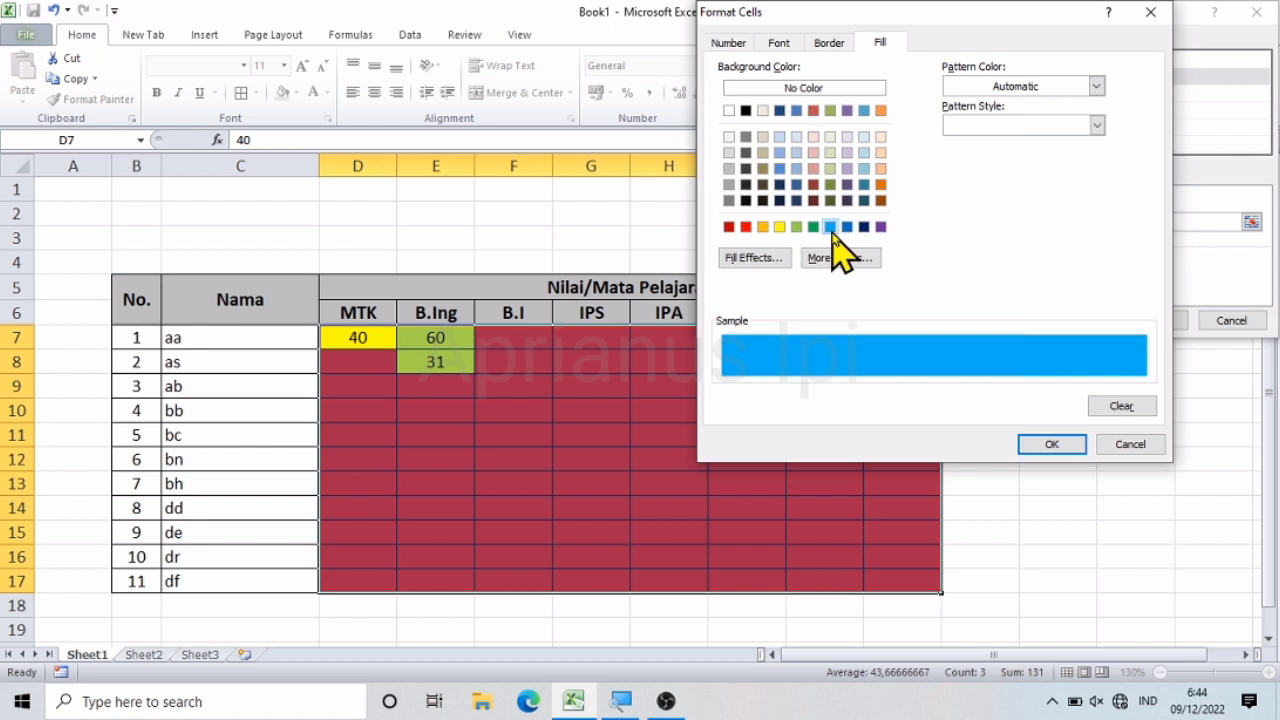
pyautogui.click(1052, 445)
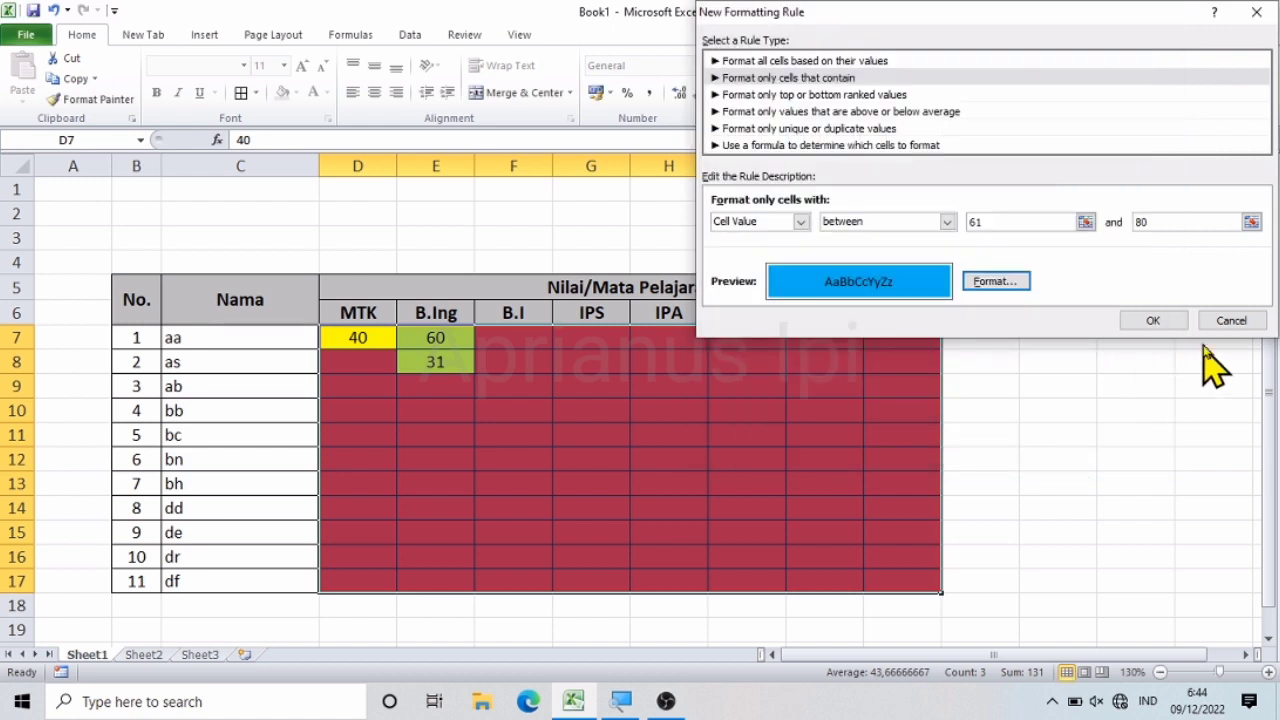
pyautogui.click(1153, 320)
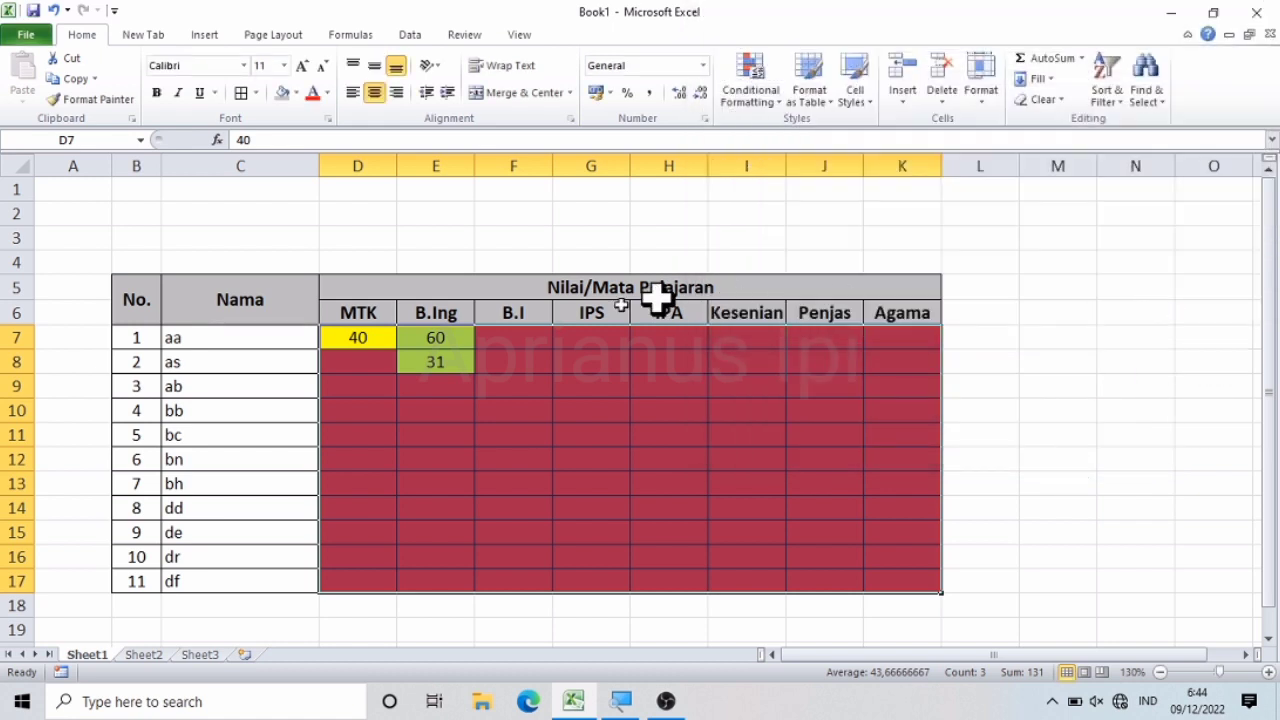
# Enter scores 61, 80, 90 and 100 in D10:D13
pyautogui.click(415, 408)
pyautogui.press('Left')
pyautogui.press('Up')
pyautogui.press('Up')
pyautogui.press('Down')
pyautogui.press('Down')
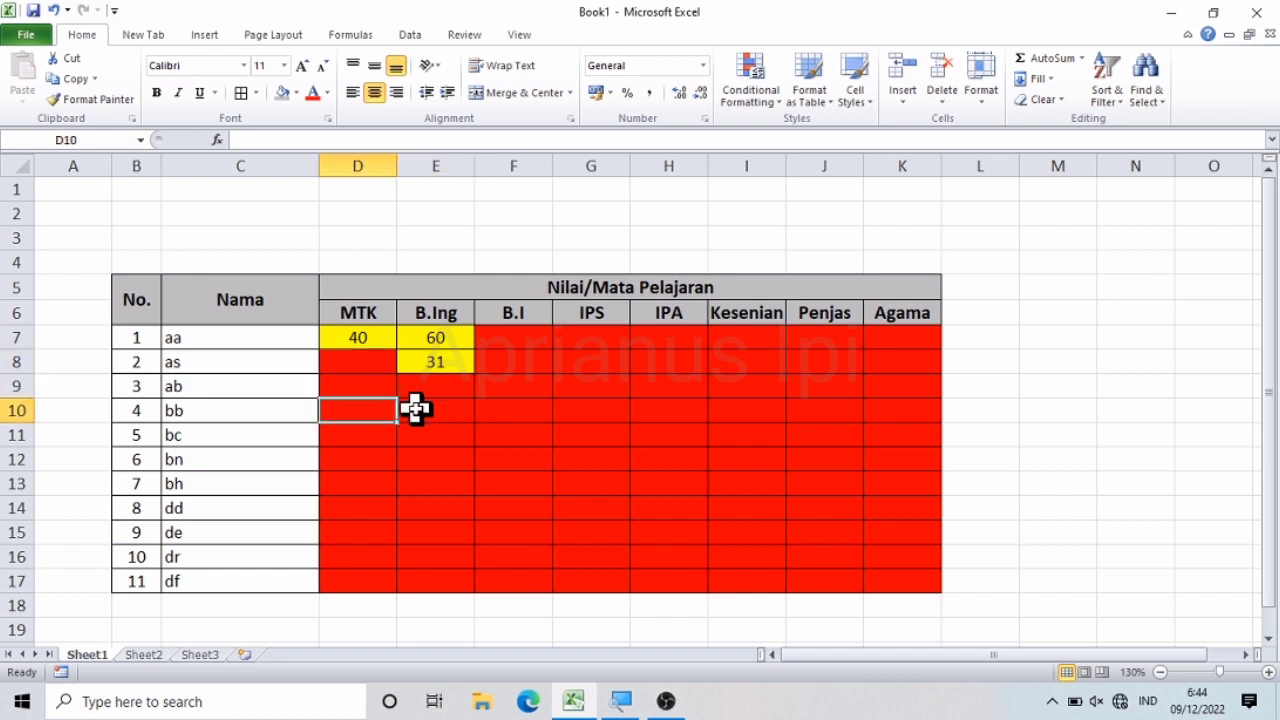
pyautogui.write('6')
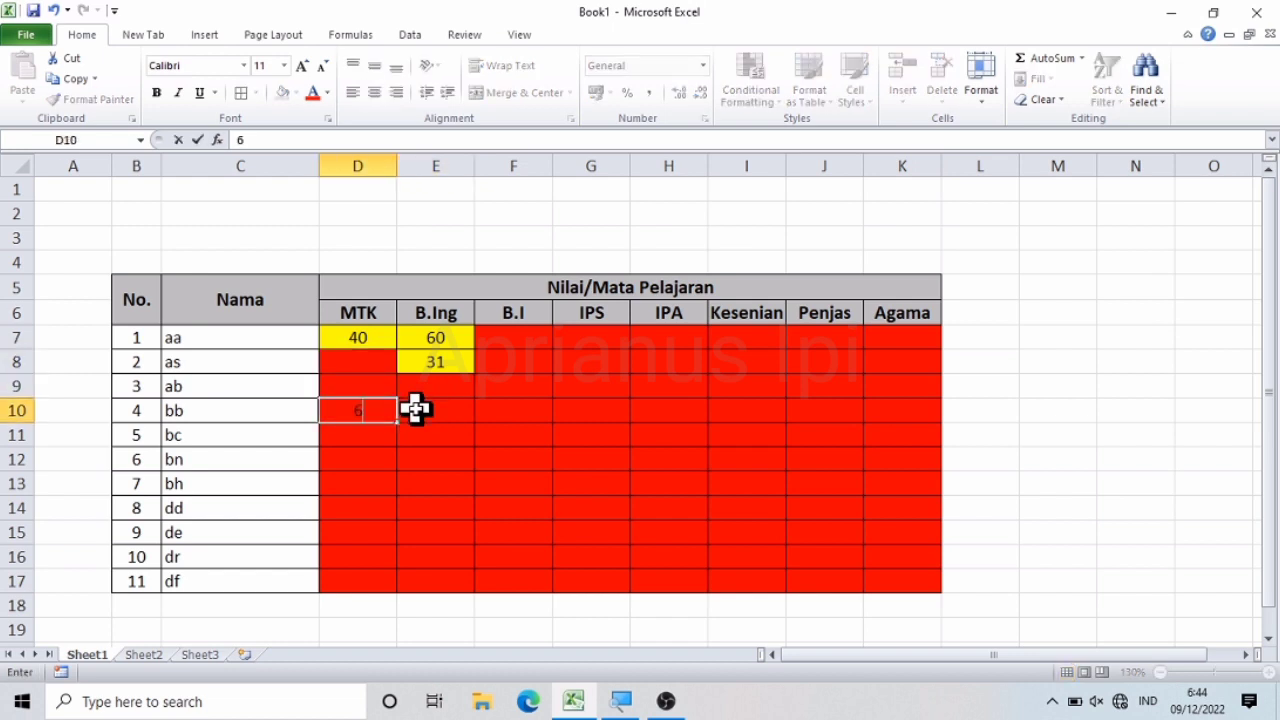
pyautogui.write('1')
pyautogui.press('Return')
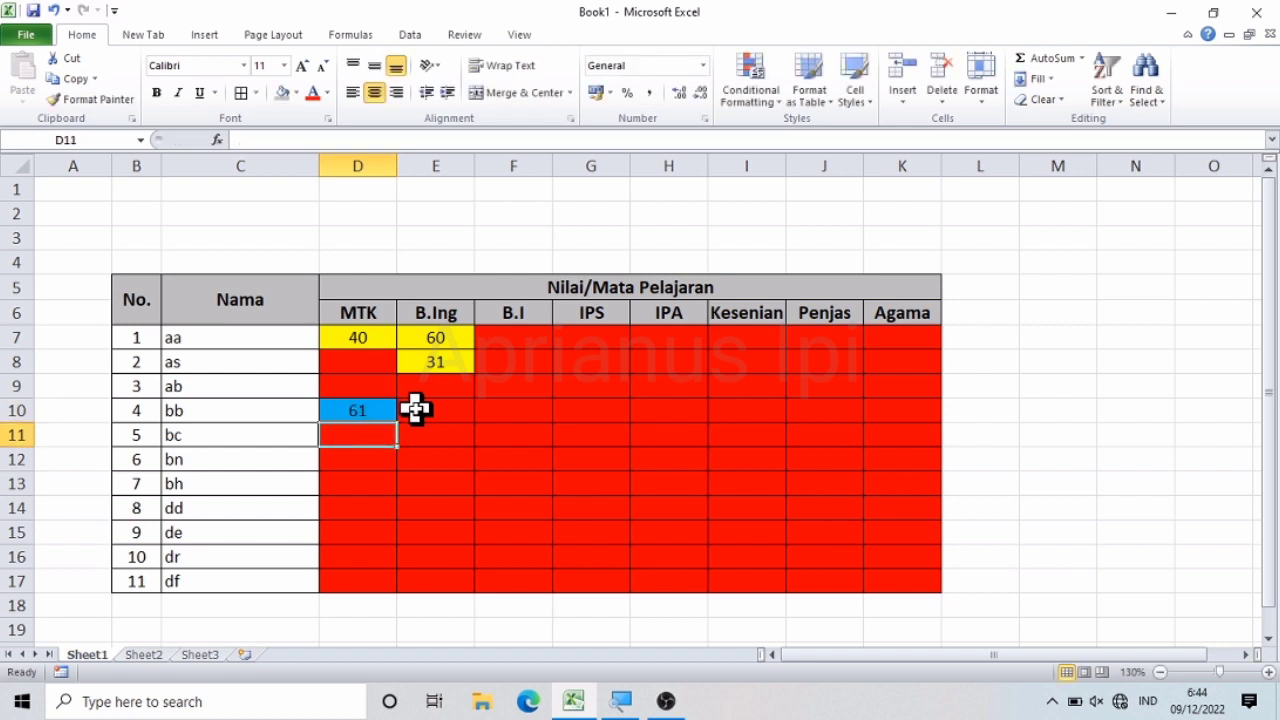
pyautogui.write('80')
pyautogui.press('Return')
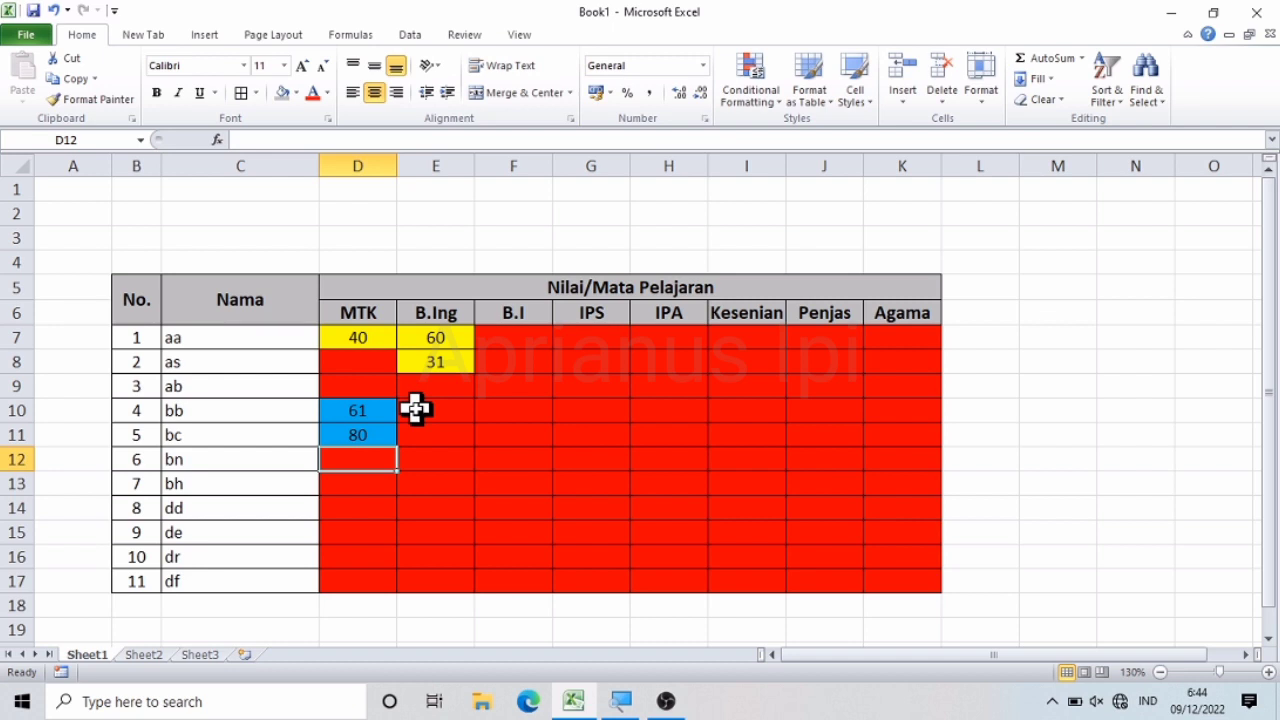
pyautogui.write('90')
pyautogui.press('Return')
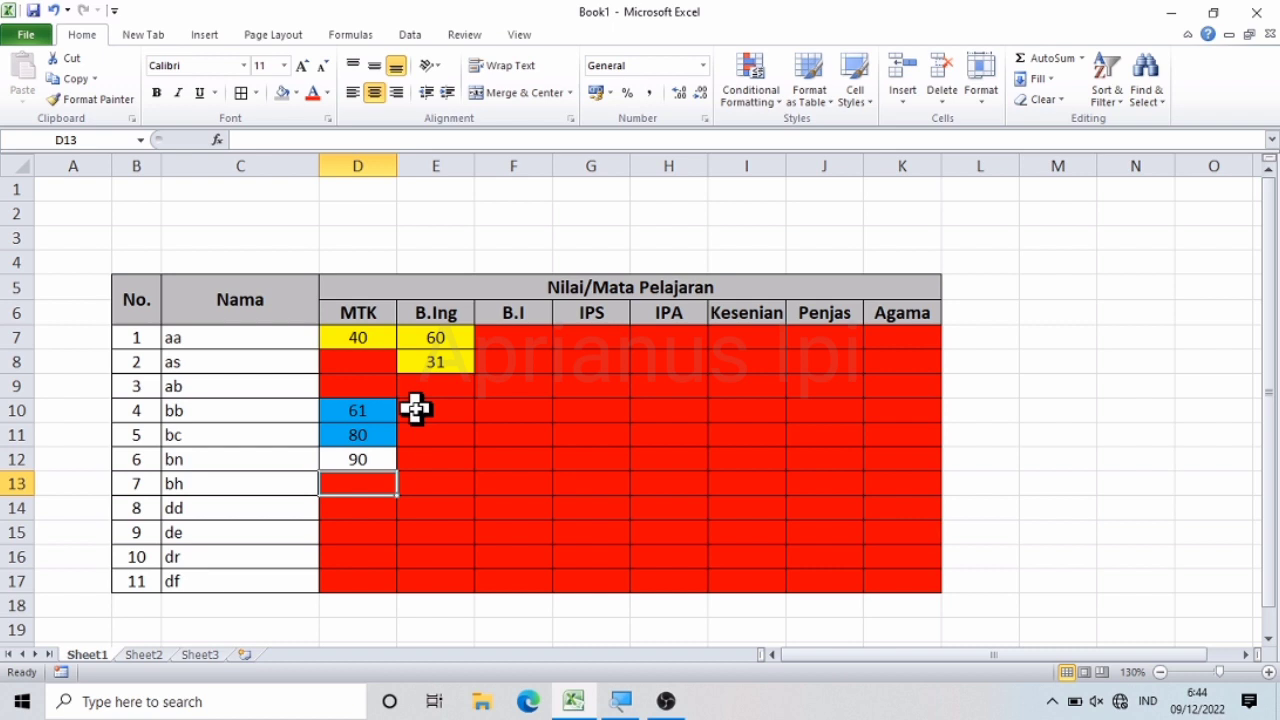
pyautogui.write('100')
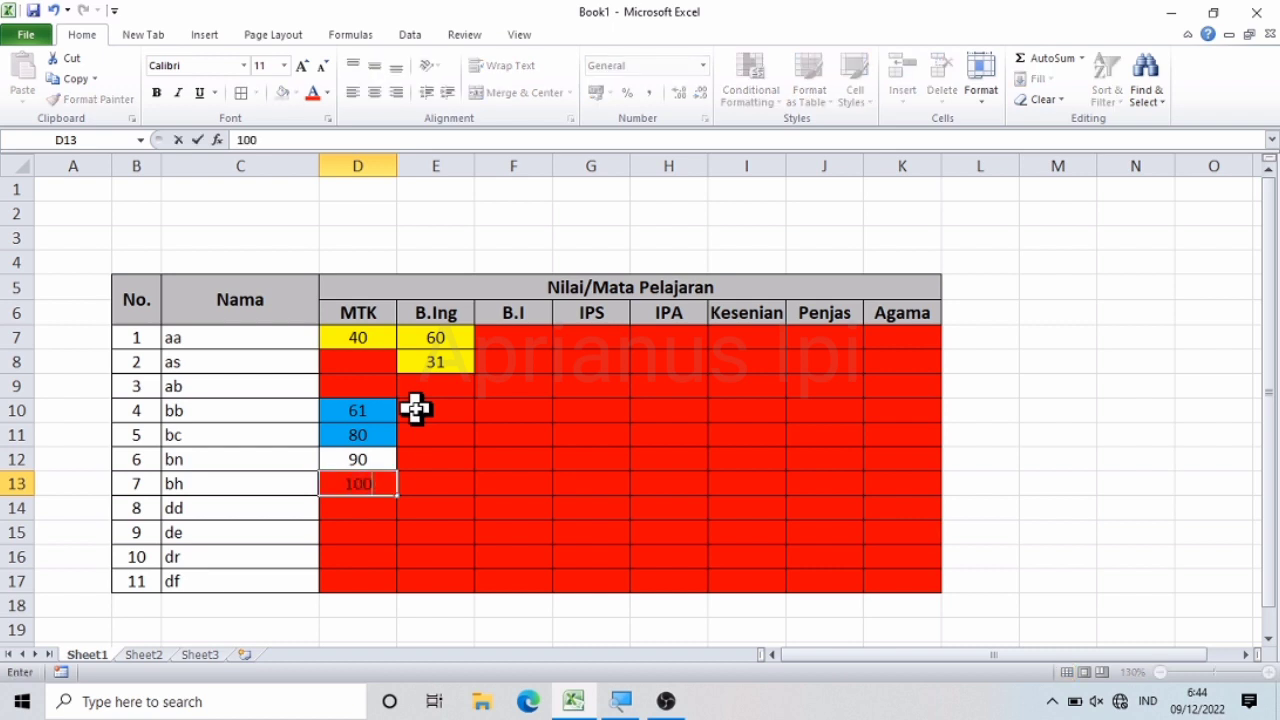
pyautogui.press('Return')
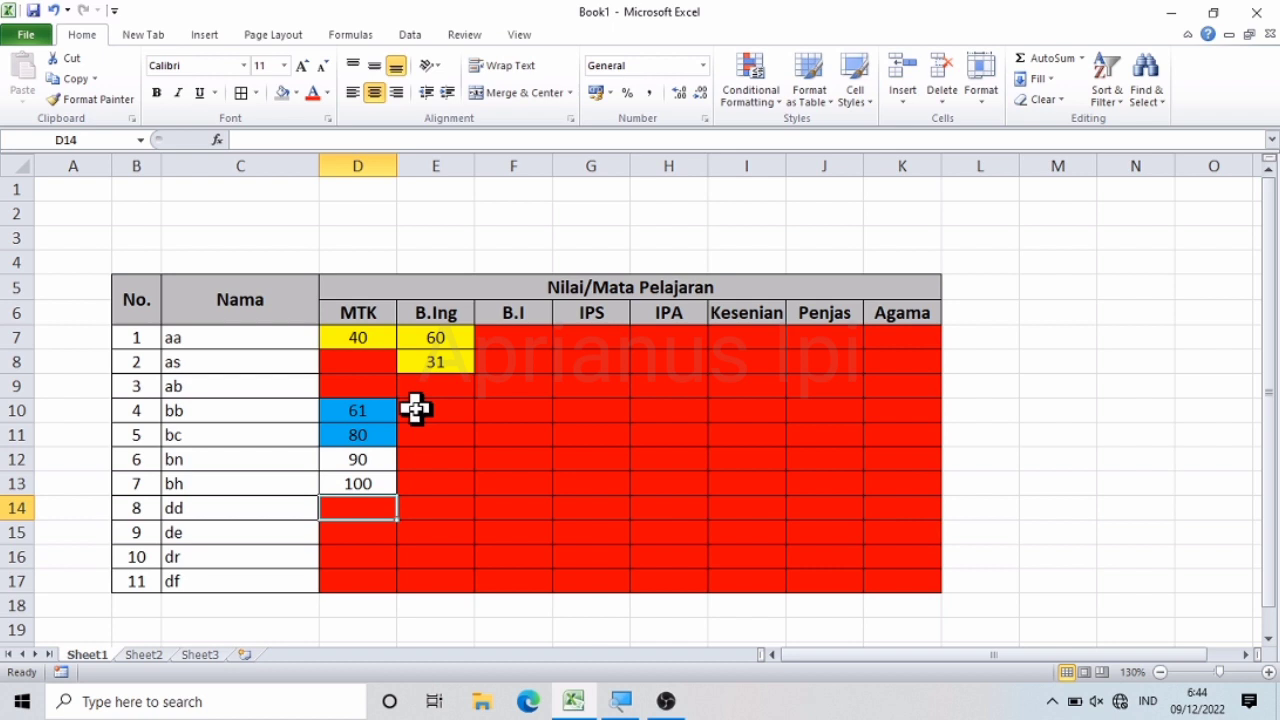
# Enter 88 in cell H10
pyautogui.click(647, 409)
pyautogui.write('88')
pyautogui.press('Return')
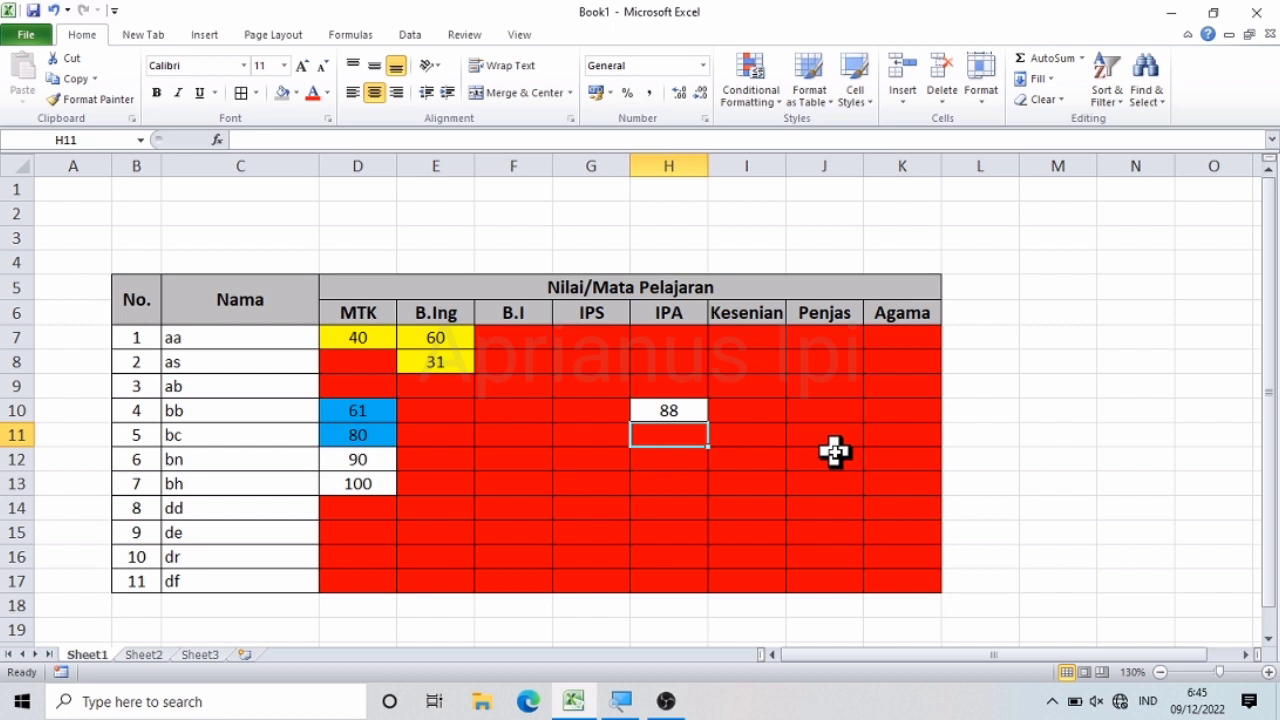
# Enter 30 in IPS cell G12 (shows red), then replace it with 50
pyautogui.click(575, 461)
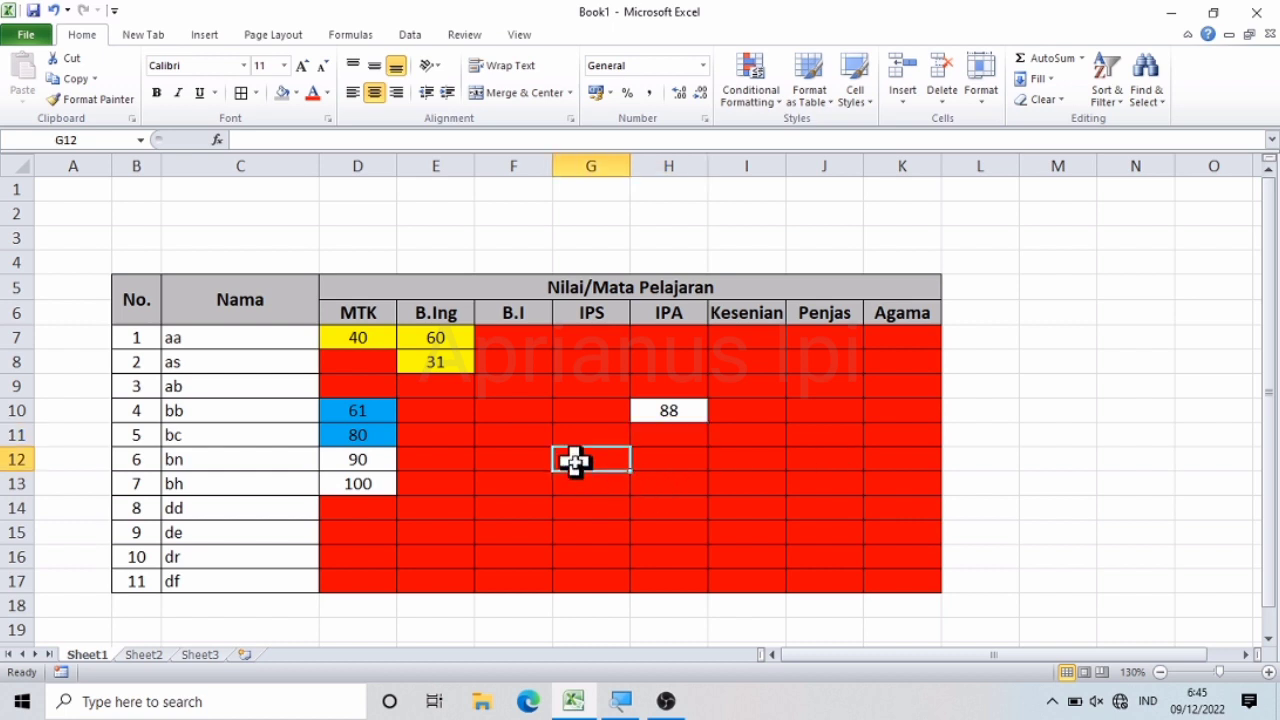
pyautogui.write('30')
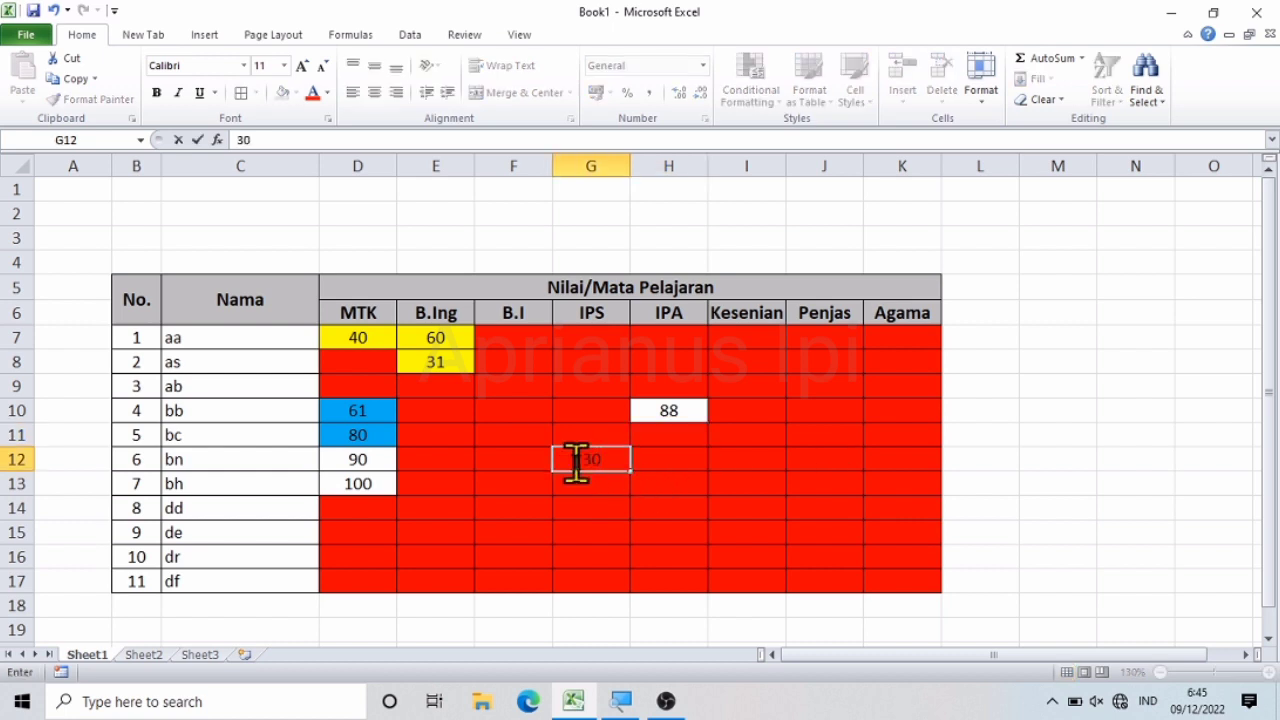
pyautogui.press('Return')
pyautogui.press('Up')
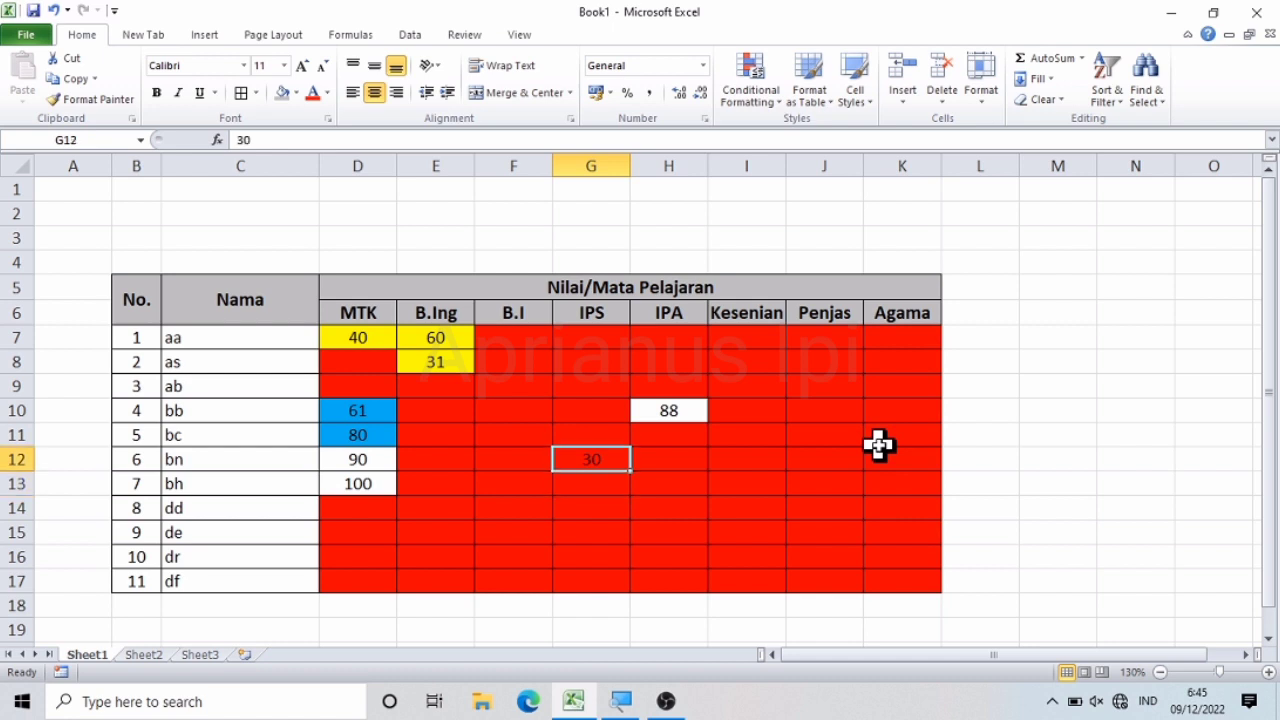
pyautogui.write('50')
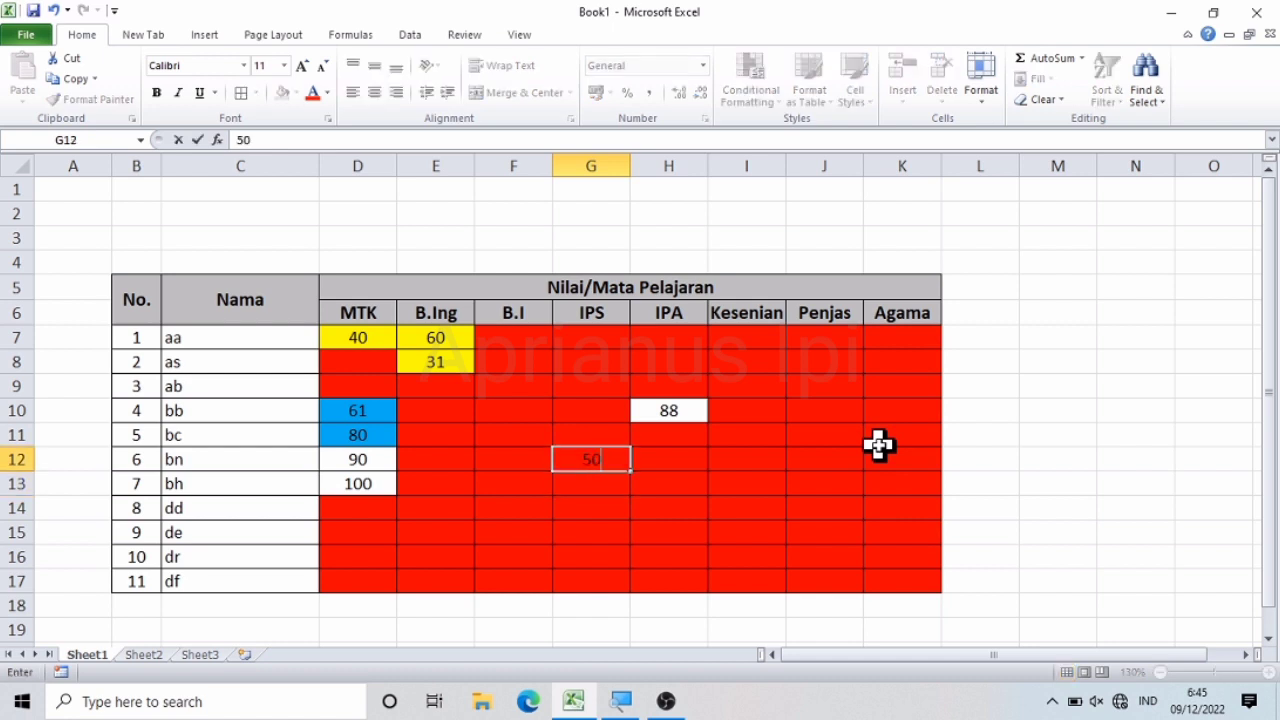
pyautogui.press('Return')
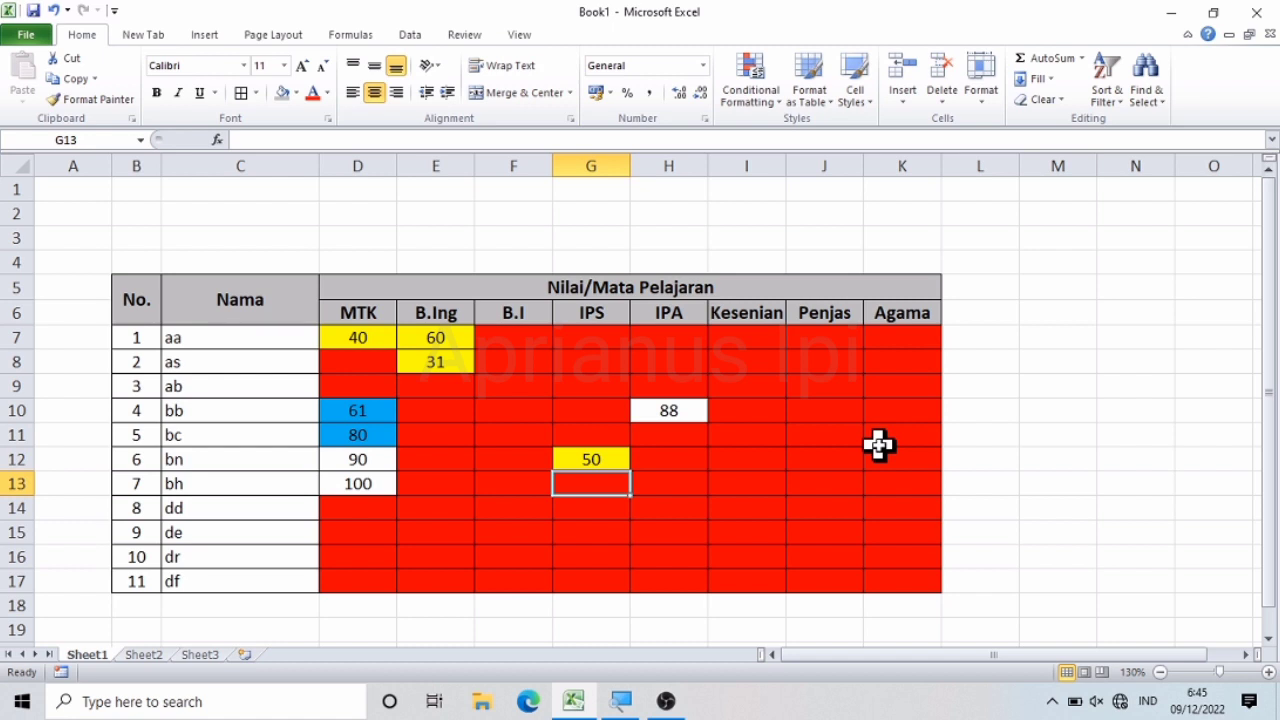